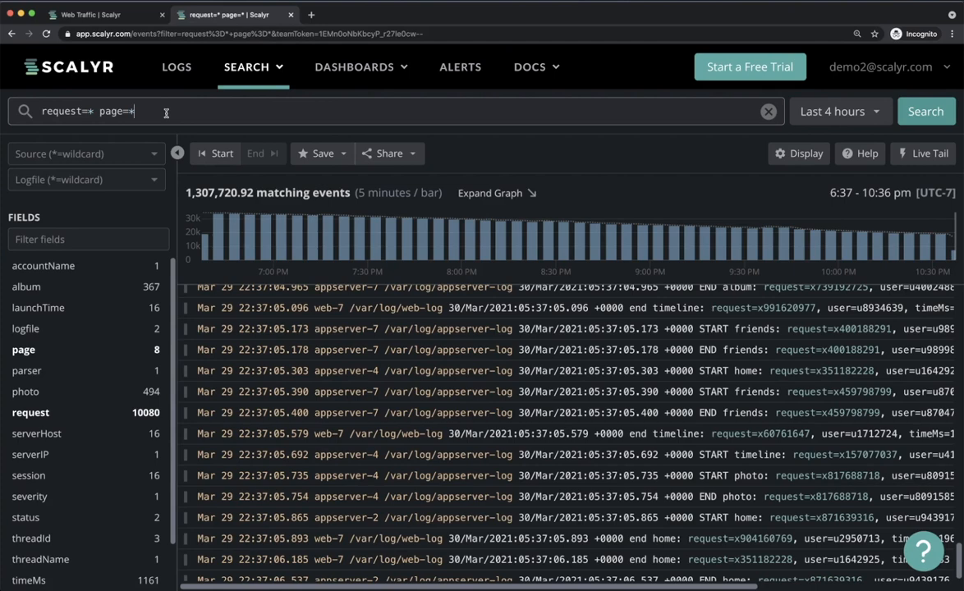
Search for page=album events, then go back to the Web Traffic dashboard.
key(BackSpace)
text('album')
key(Return)
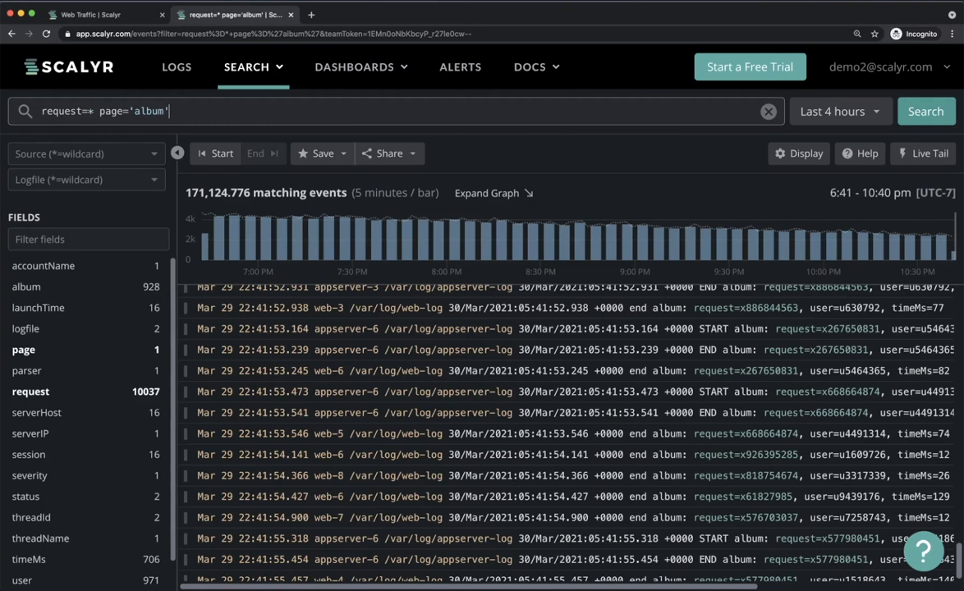
click(122, 18)
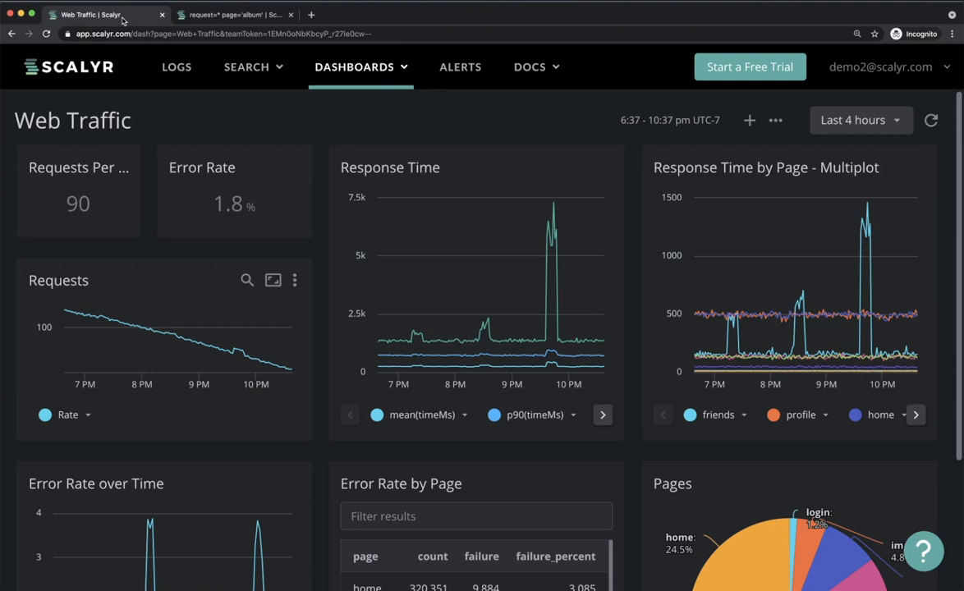
Open the Web Traffic dashboard's JSON in Edit JSON and select page=* in the Requests filter.
click(775, 120)
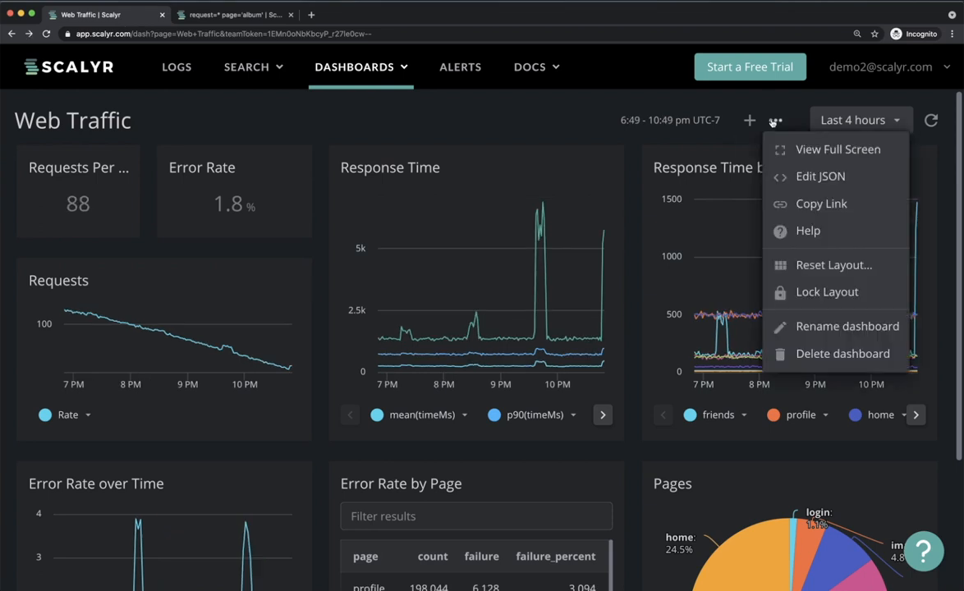
click(801, 176)
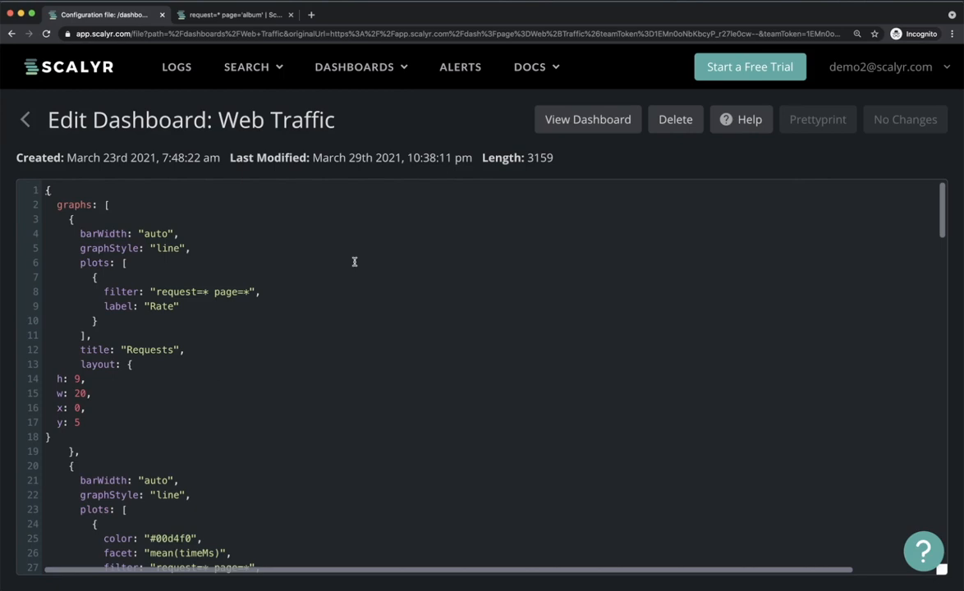
double_click(233, 291)
drag(234, 292, 248, 293)
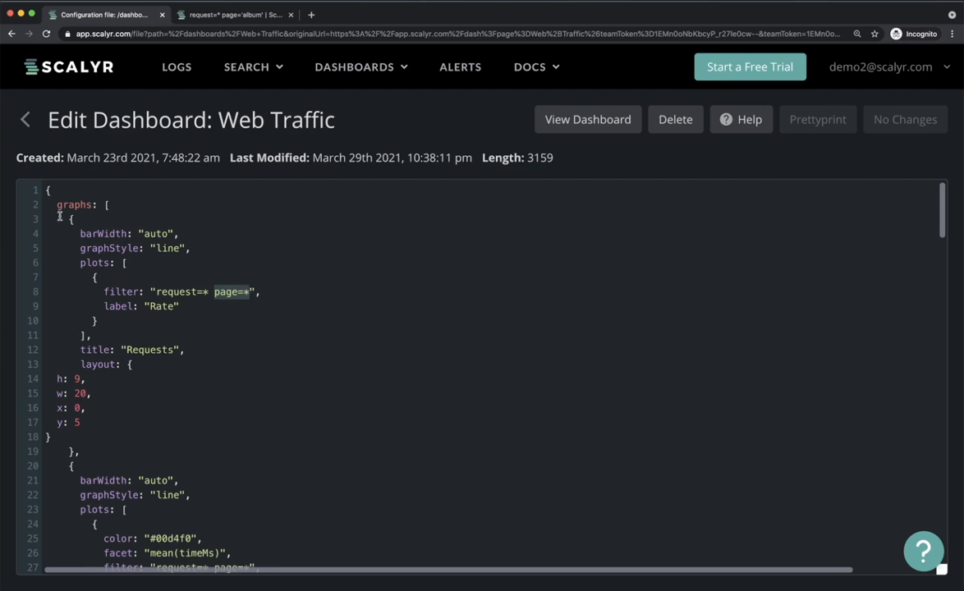
Paste the service parameters block before graphs and realign graphs onto its own line.
click(42, 205)
text(parameters: [     {       name: "service",       values: [ "*", "'album'", "'friends'", "'home'", "'image'", "'login'", "'photo'", "'profile'", "'timeline'" ]     }   ],)
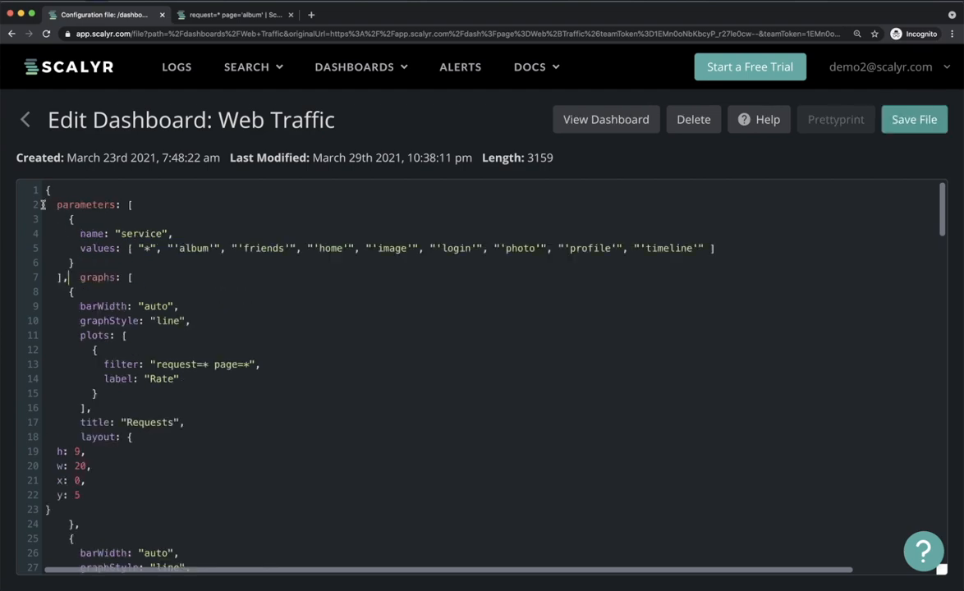
key(Return)
key(Delete)
key(Delete)
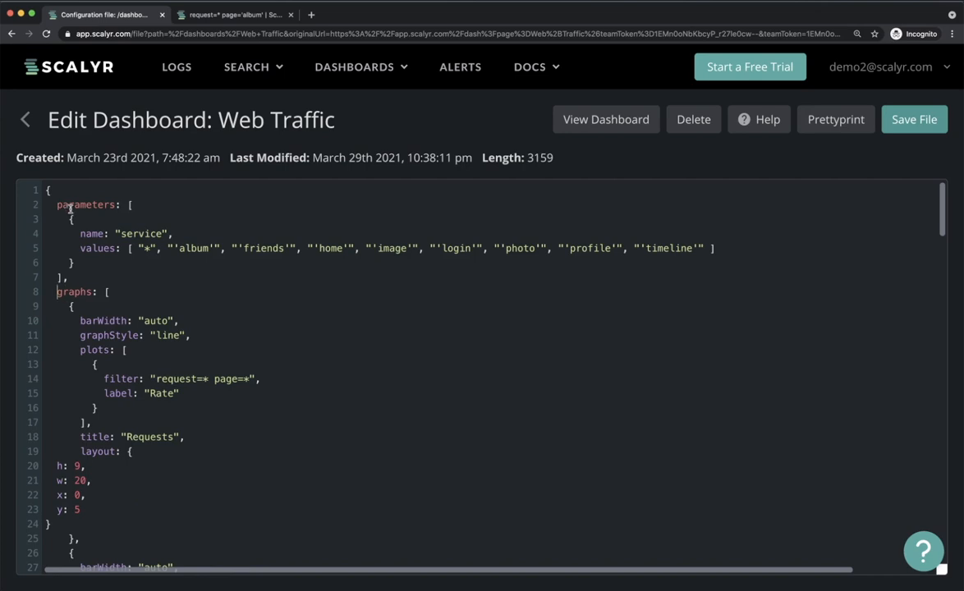
Review the pasted block's name service and its values list, * and album.
double_click(71, 205)
drag(49, 215, 75, 265)
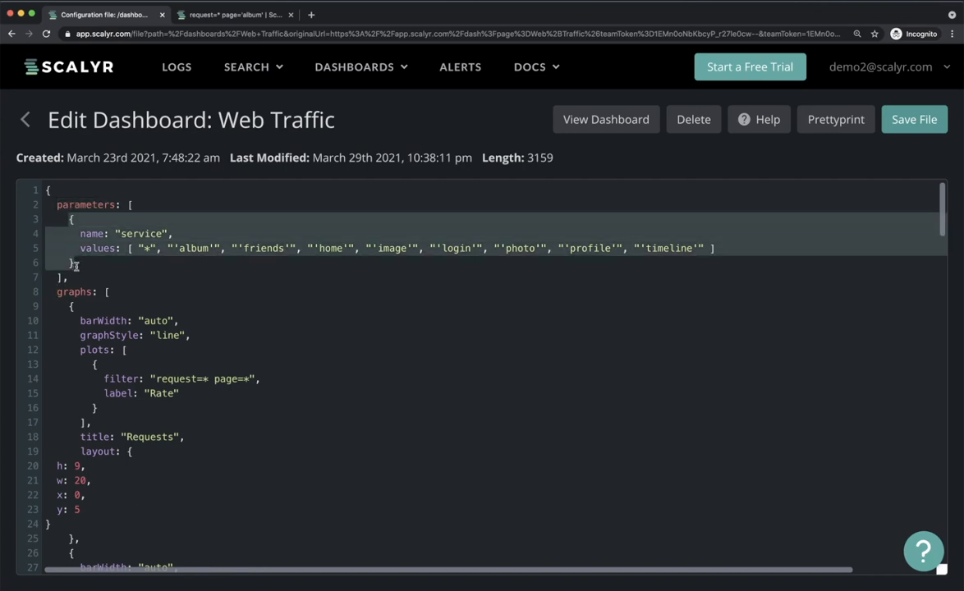
click(82, 217)
double_click(129, 233)
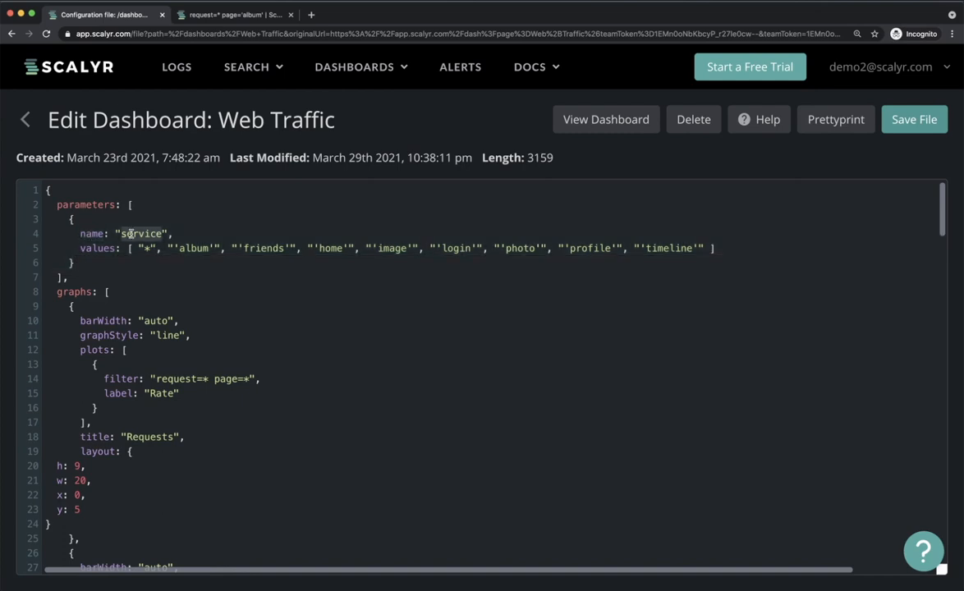
double_click(105, 249)
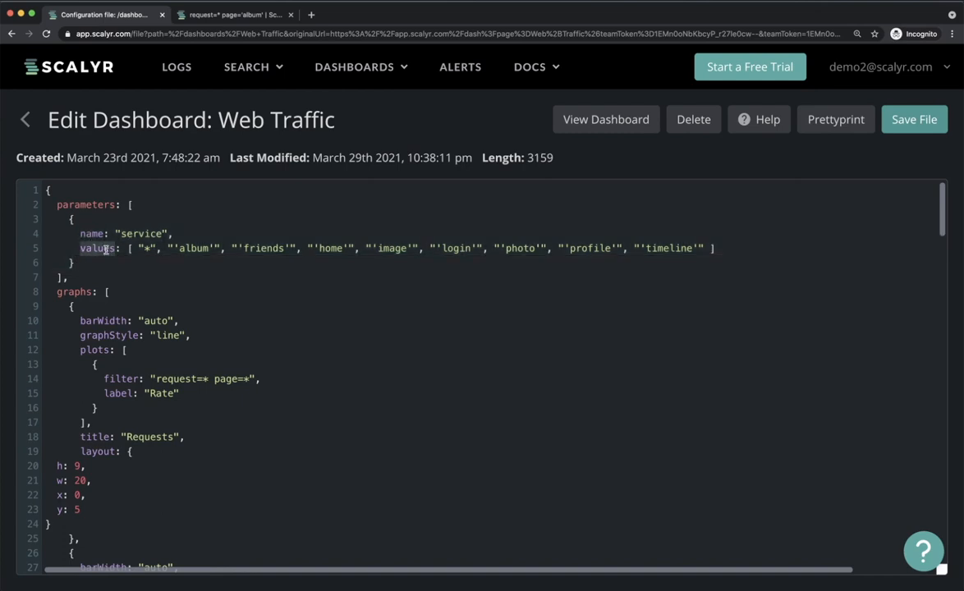
double_click(144, 249)
click(144, 249)
drag(174, 250, 213, 249)
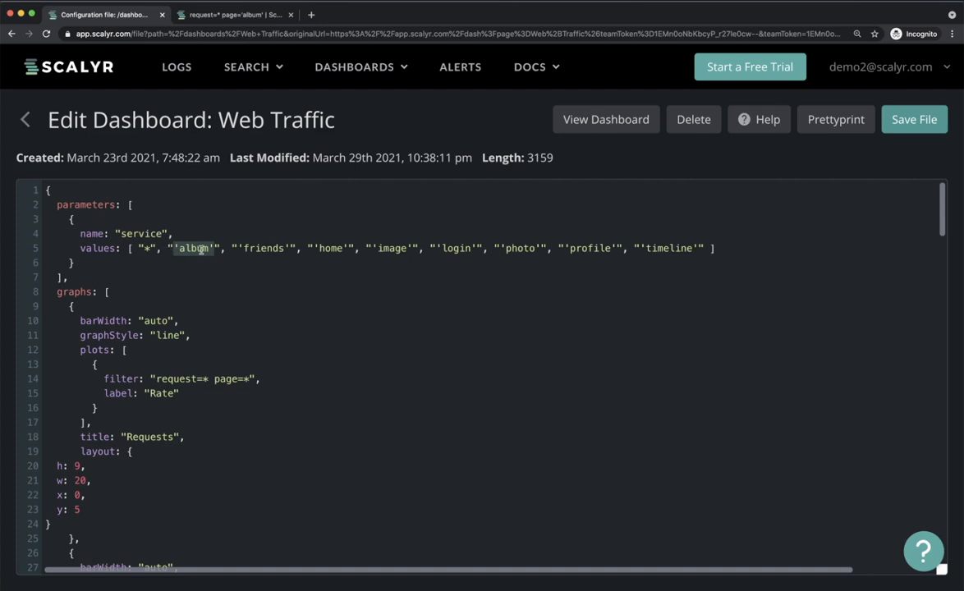
click(201, 250)
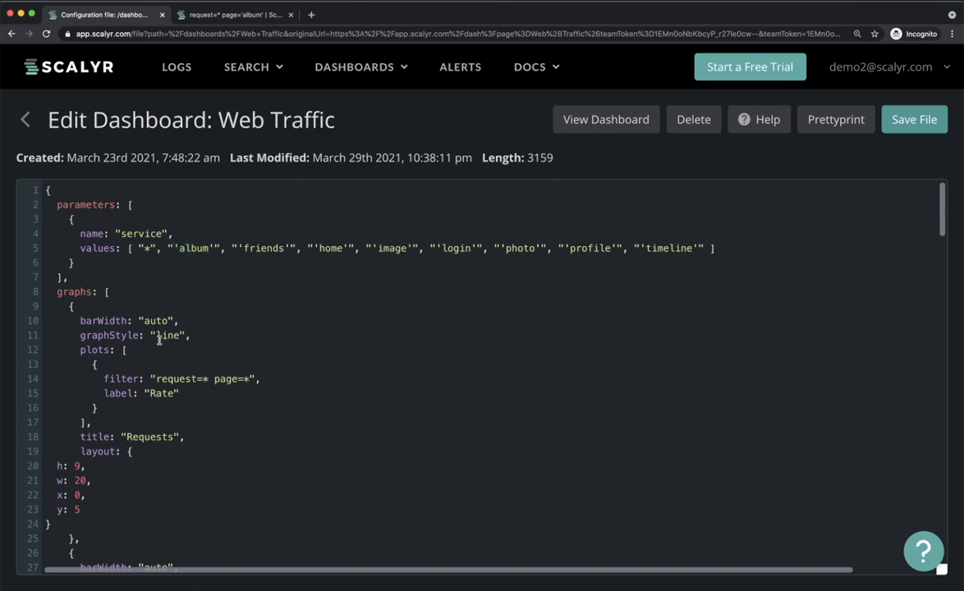
Change the Requests filter from page=* to page=#service#.
click(247, 379)
key(BackSpace)
text(#service#)
shift+click(244, 379)
key(ctrl+c)
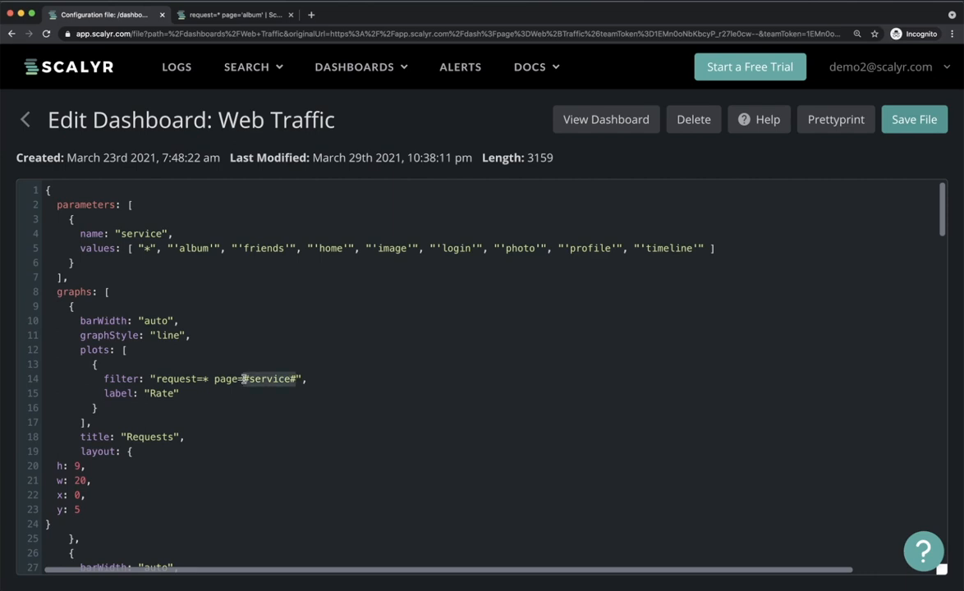
Replace * with #service# in the mean, p90 and p99 timeMs filters.
scroll(243, 421, down, 5)
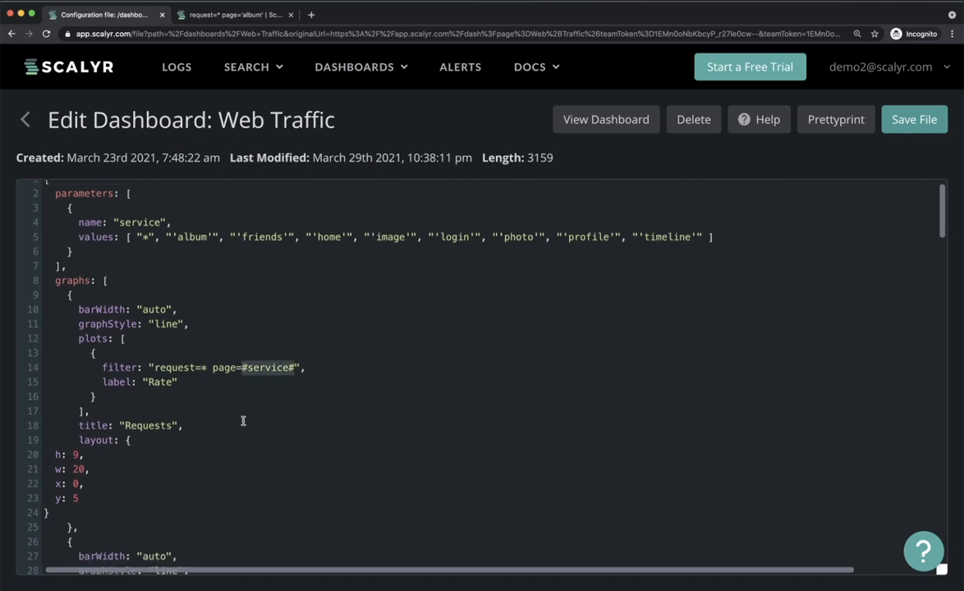
click(245, 453)
double_click(245, 453)
key(ctrl+v)
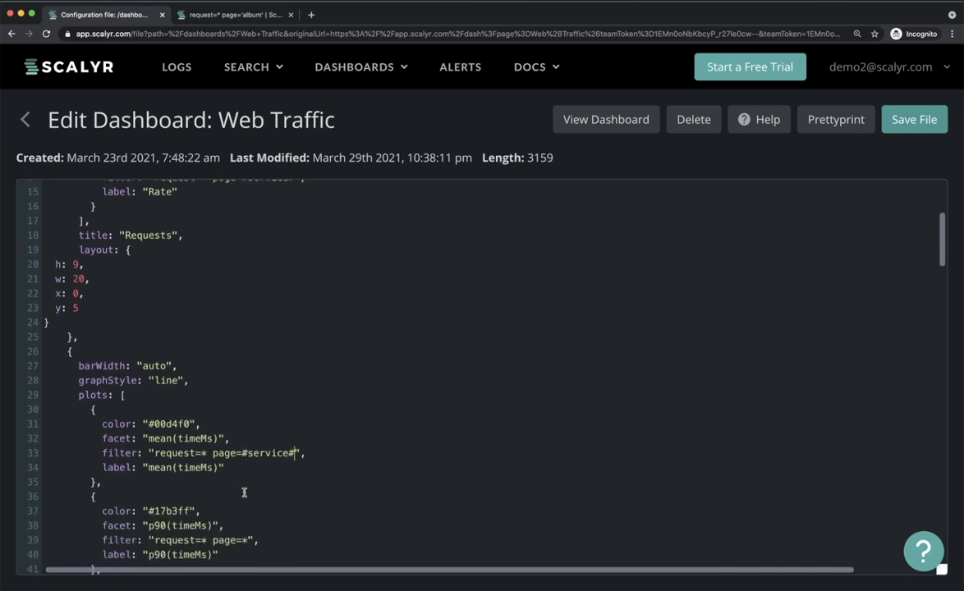
scroll(243, 493, down, 2)
key(ctrl+v)
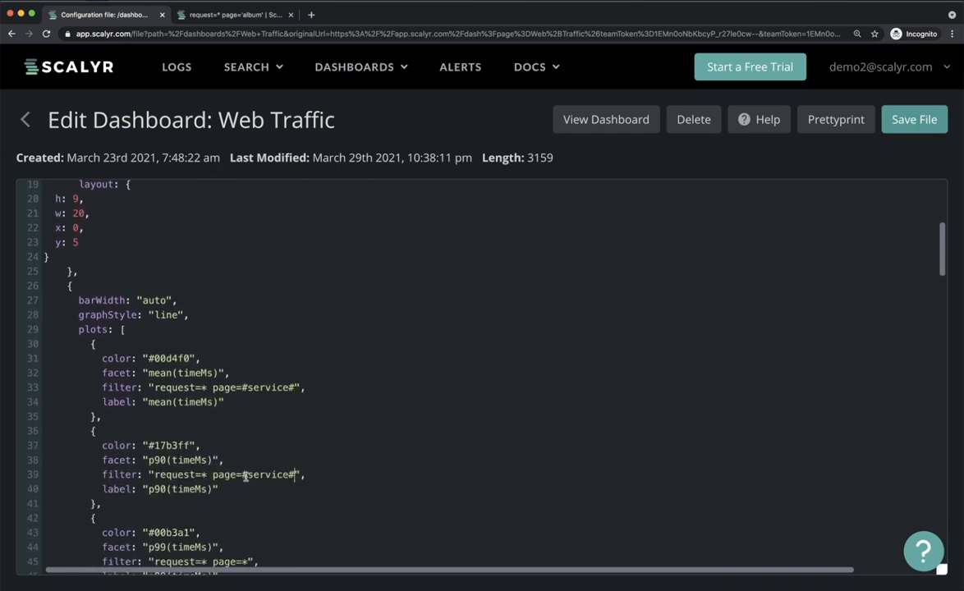
scroll(245, 476, down, 3)
double_click(243, 423)
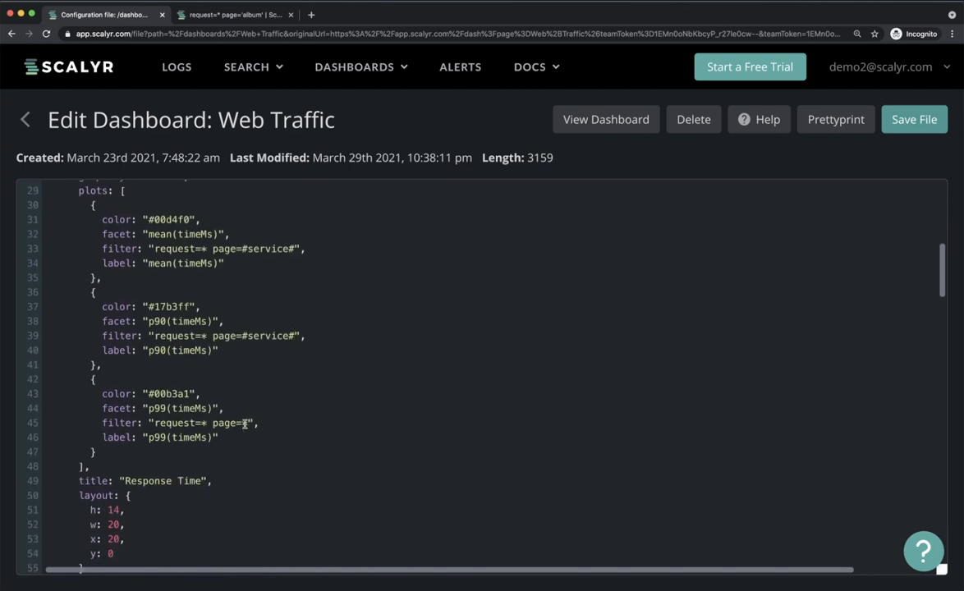
key(ctrl+v)
scroll(243, 422, down, 4)
scroll(260, 351, down, 4)
Append page=#service# to the friends and profile multiplot filters.
click(259, 351)
text(page=)
key(ctrl+v)
click(262, 350)
drag(259, 351, 353, 350)
key(ctrl+c)
scroll(280, 402, down, 2)
click(259, 368)
key(ctrl+v)
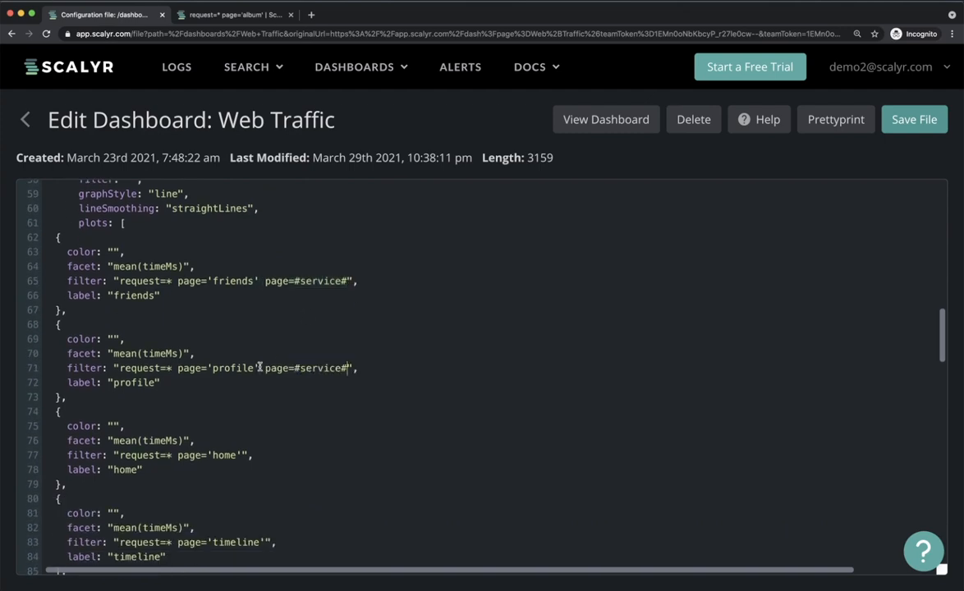
Append page=#service# to the home, timeline, photo, login and remaining multiplot filters.
click(242, 455)
key(super+v)
scroll(242, 454, down, 5)
click(264, 319)
key(super+v)
click(248, 406)
key(super+v)
scroll(248, 406, down, 3)
click(250, 458)
key(super+v)
scroll(250, 459, down, 3)
click(243, 423)
key(super+v)
scroll(246, 428, down, 5)
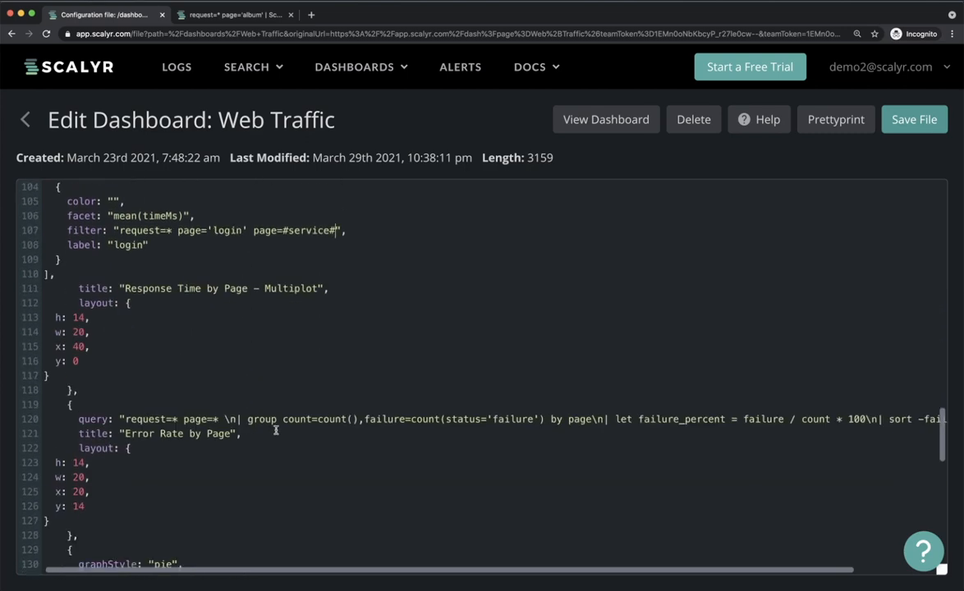
Switch the Error Rate by Page and Pages queries to page=#service#.
click(218, 420)
key(BackSpace)
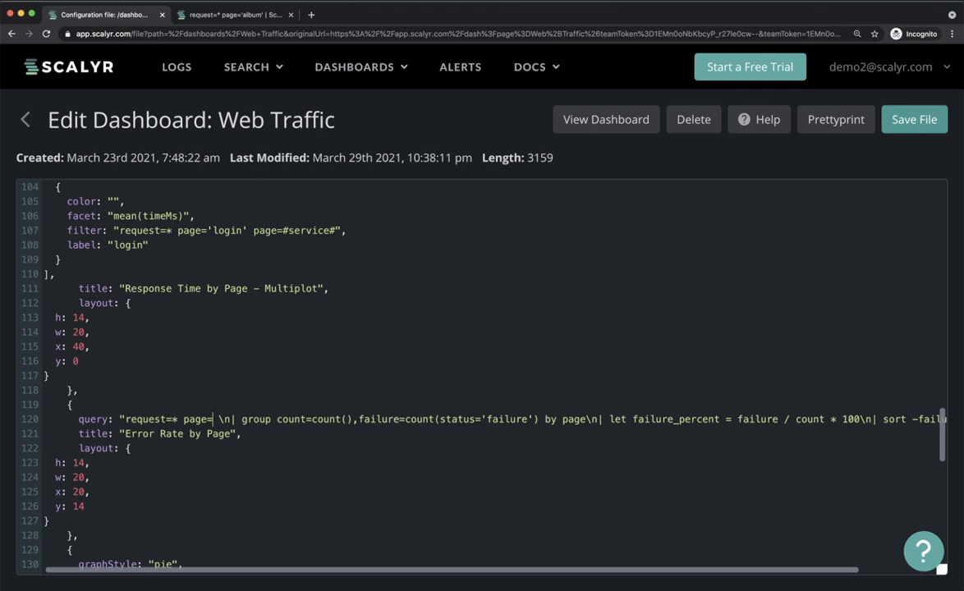
key(super+v)
key(super+z)
text(#service#)
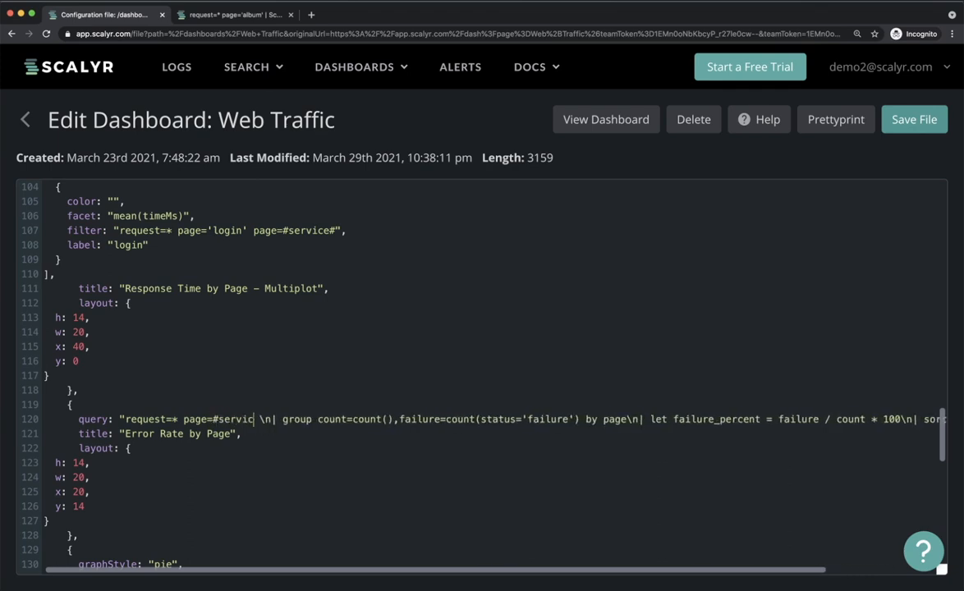
scroll(239, 508, down, 1)
scroll(238, 508, down, 2)
click(218, 470)
key(BackSpace)
text(#service#)
scroll(218, 471, down, 3)
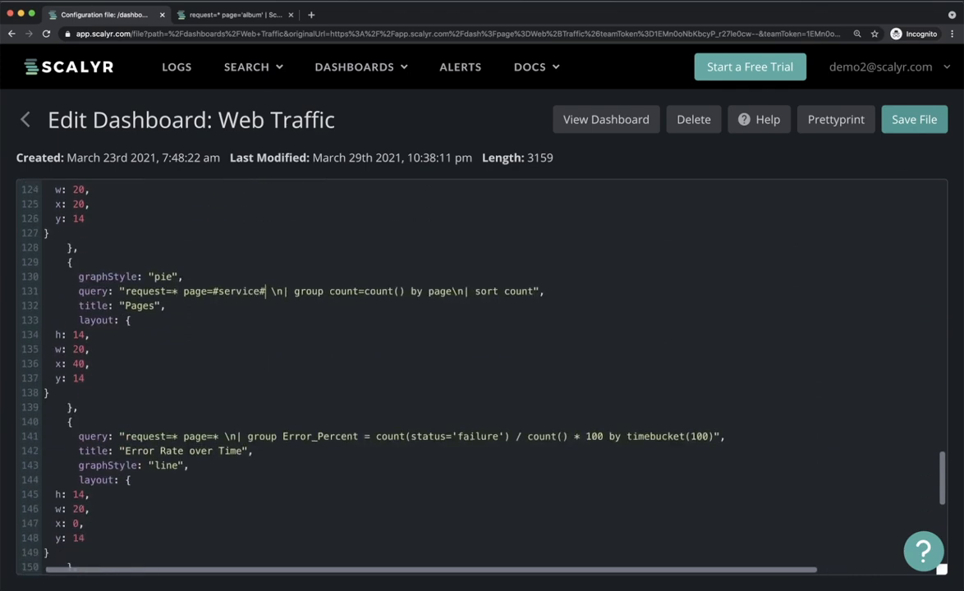
Switch the Error Rate over Time, Requests Per Second and Error Rate queries to page=#service#, then save.
click(219, 416)
key(BackSpace)
text(#service#)
scroll(219, 417, down, 4)
click(220, 415)
key(BackSpace)
text(#service#)
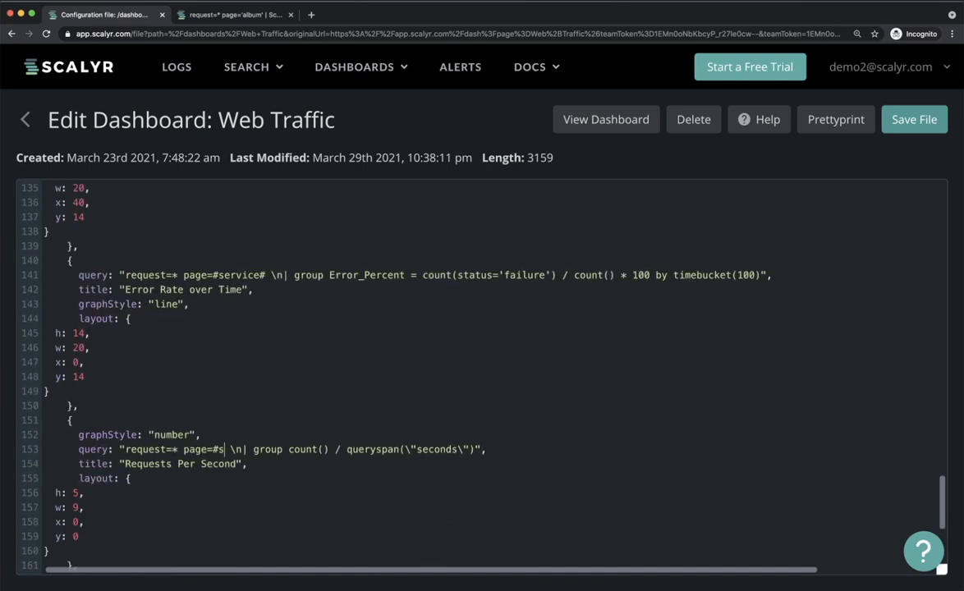
scroll(219, 416, down, 3)
click(200, 425)
key(BackSpace)
text(#service#)
scroll(416, 327, down, 2)
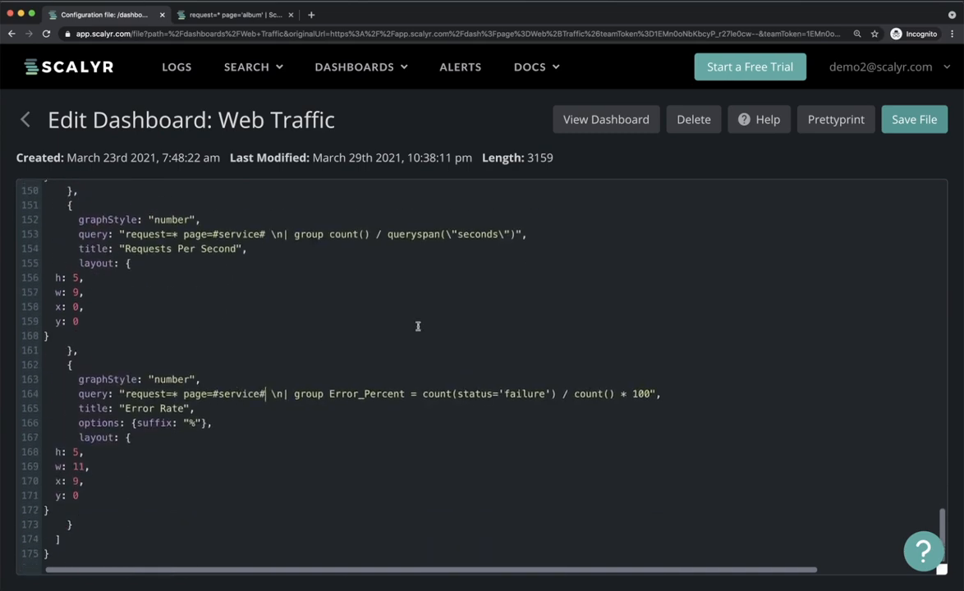
click(907, 121)
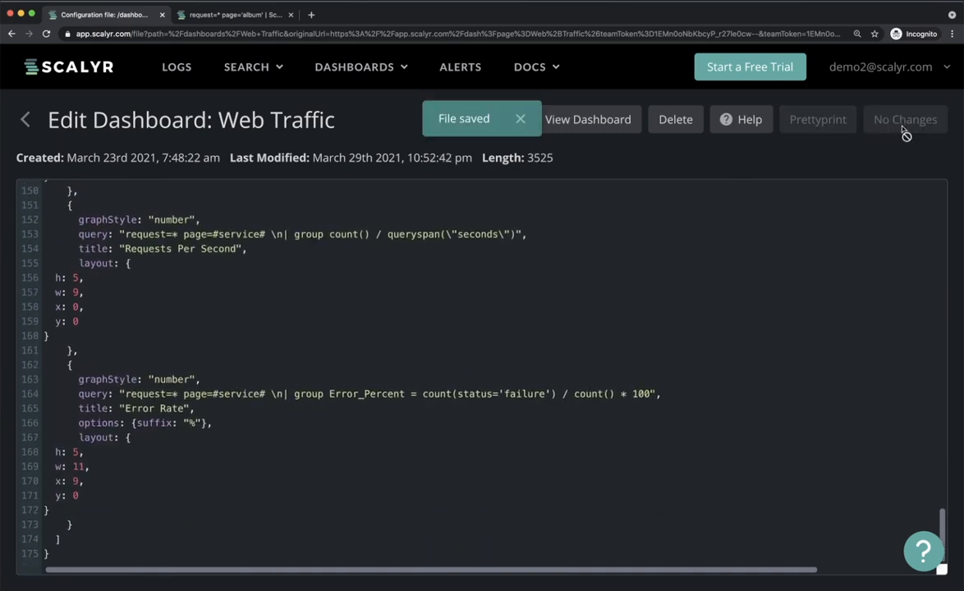
View the Web Traffic dashboard filtered to the friends service.
click(604, 123)
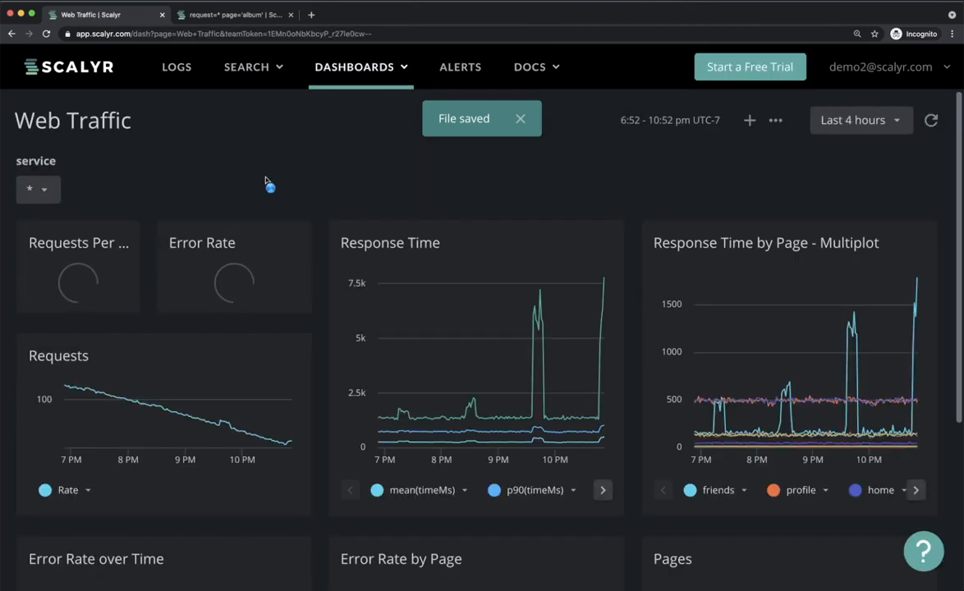
click(45, 190)
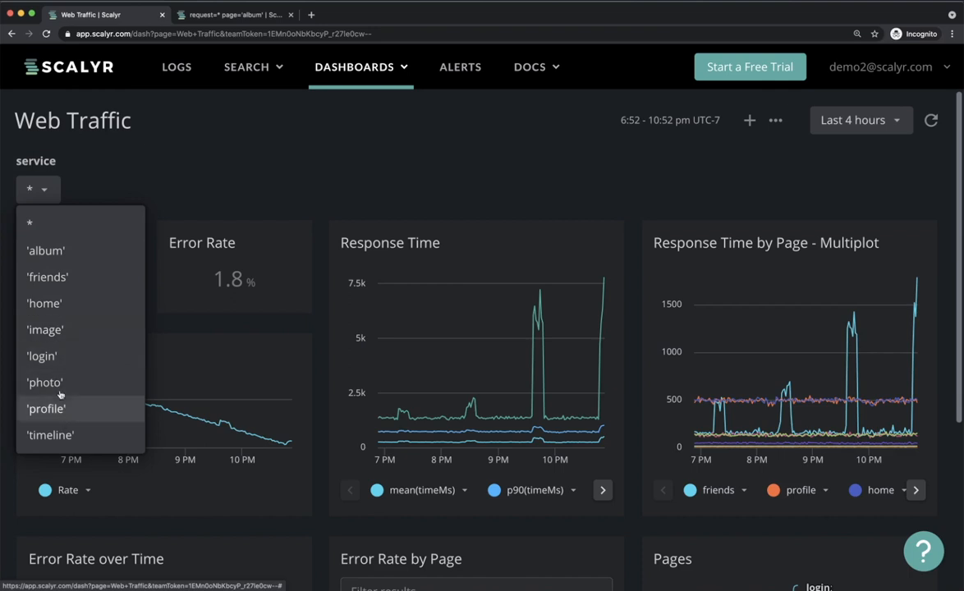
click(48, 278)
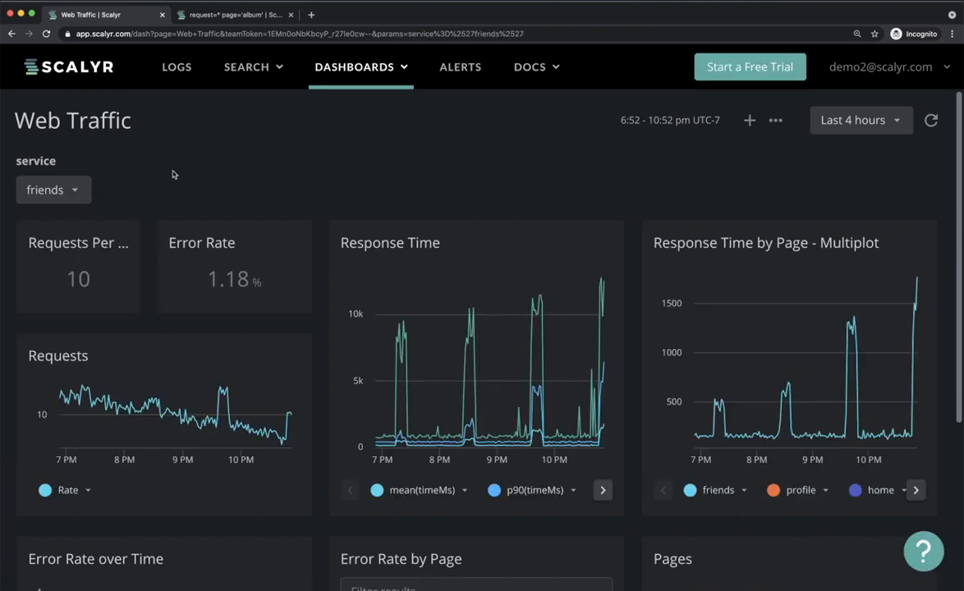
scroll(198, 308, down, 3)
scroll(198, 308, down, 3)
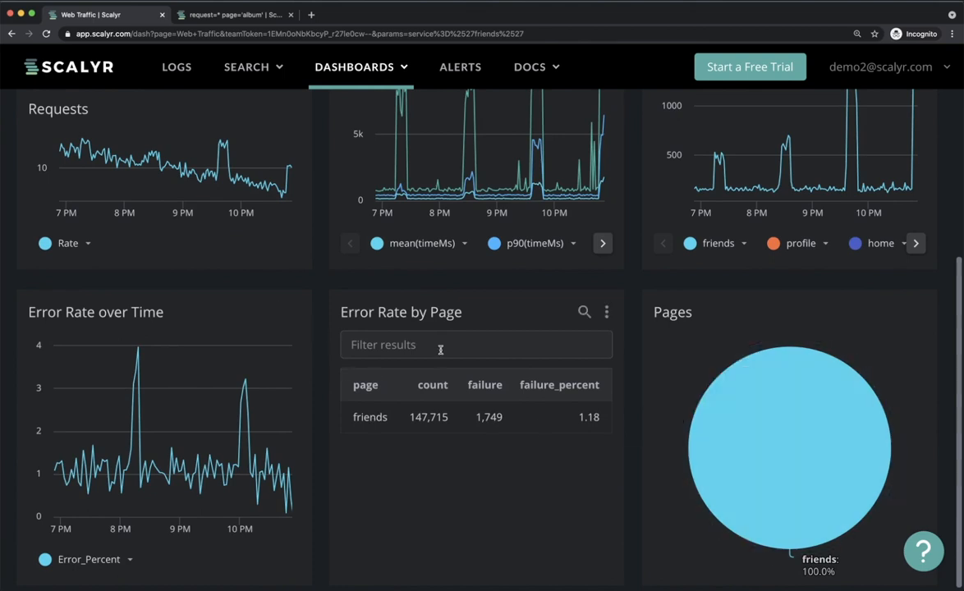
scroll(440, 352, up, 5)
Switch the service filter to album, then reopen the dashboard's Edit JSON.
click(72, 196)
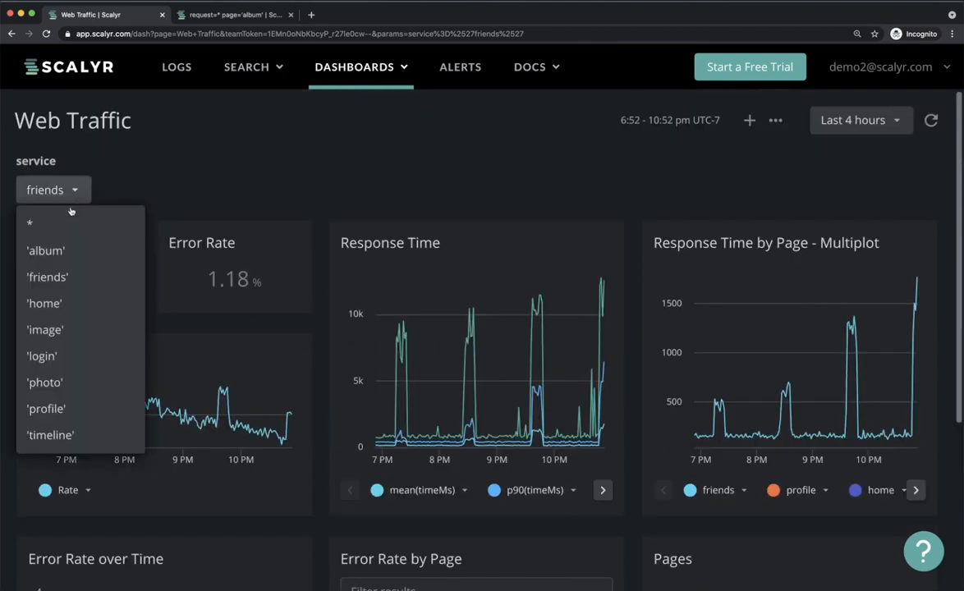
click(58, 251)
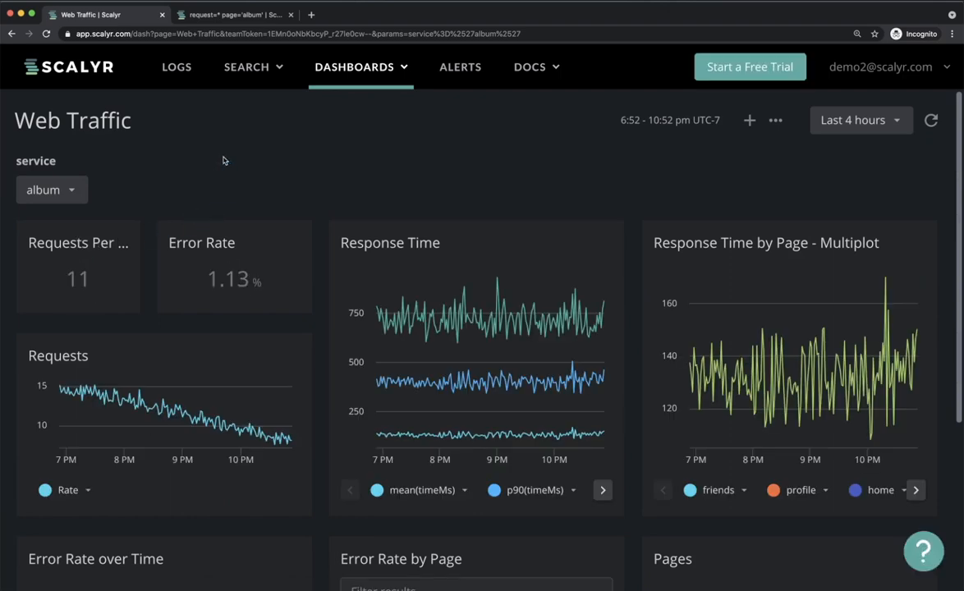
click(775, 120)
click(787, 175)
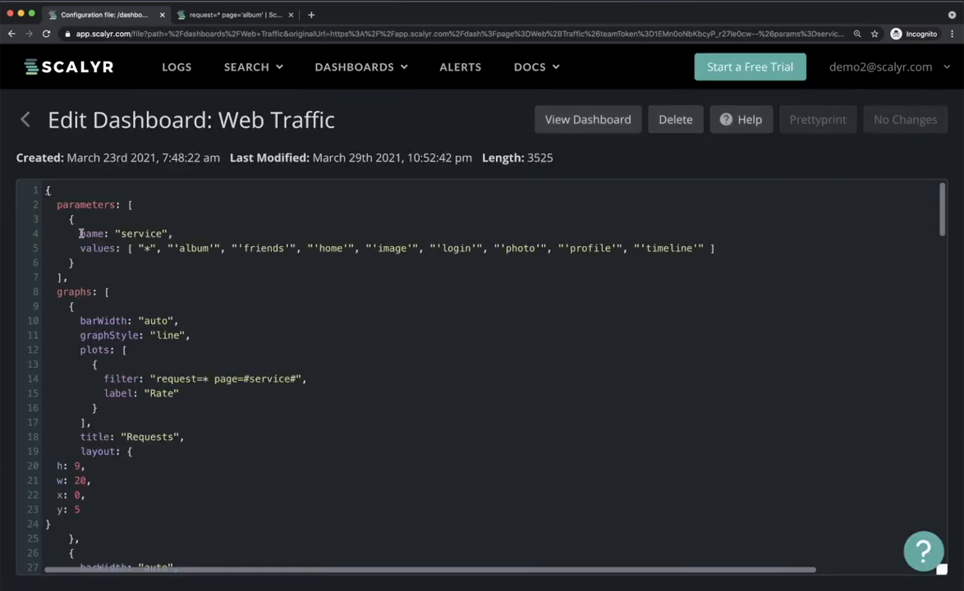
Replace the service values with label/value objects from All to Timeline and save the file.
drag(79, 233, 177, 234)
drag(82, 248, 83, 258)
click(68, 250)
click(42, 248)
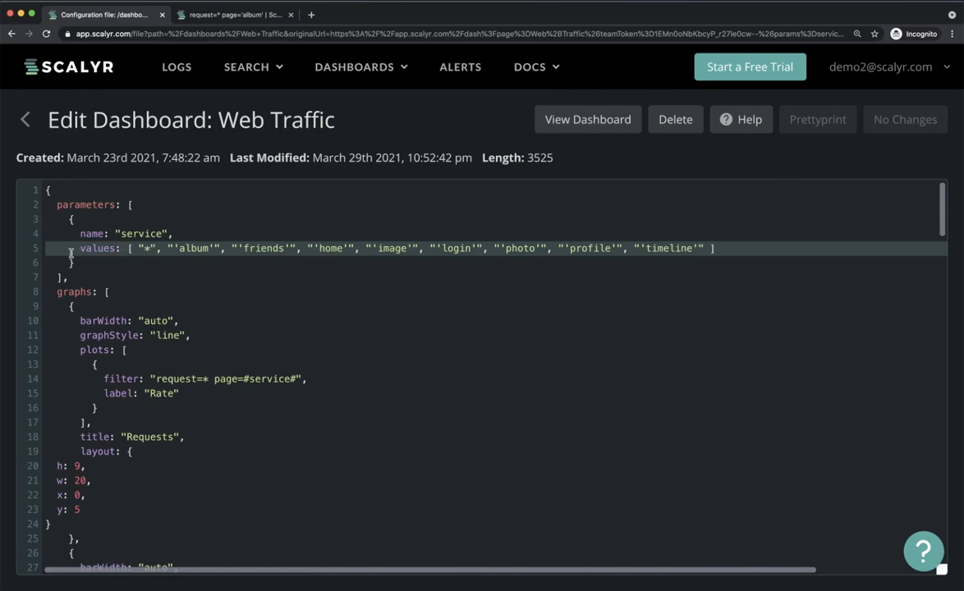
text(values: [         { label: "All",      value: "*"          },         { label: "Album",    value: "'album'"    },         { label: "Friends",  value: "'friends'"  },         { label: "Home",     value: "'home'"     },         { label: "Image",    value: "'image'"    },         { label: "Login",    value: "'login'"    },         { label: "Photo",    value: "'photo'"    },         { label: "Profile",  value: "'profile'"  },         { label: "Timeline", value: "'timeline'" },       ])
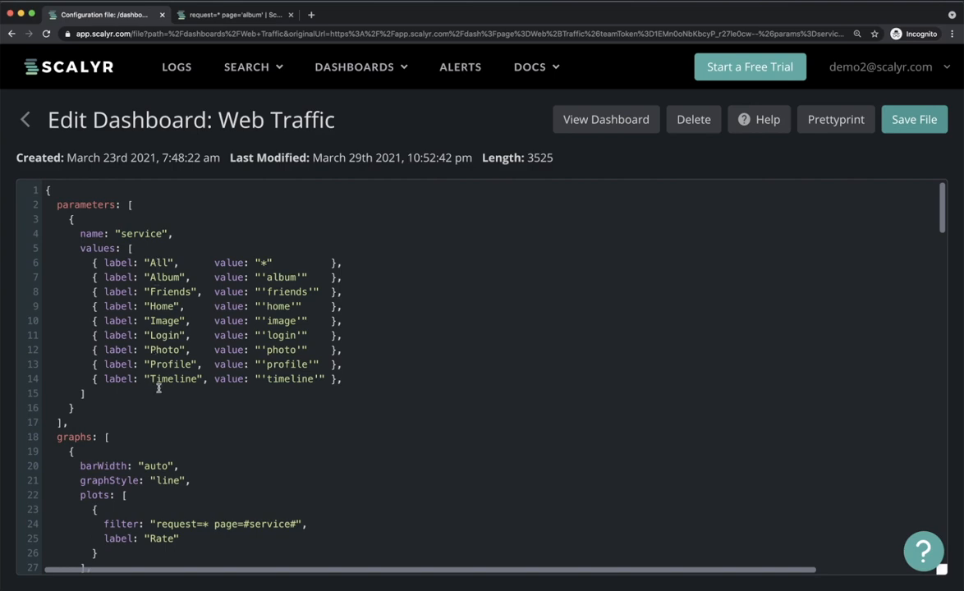
click(911, 121)
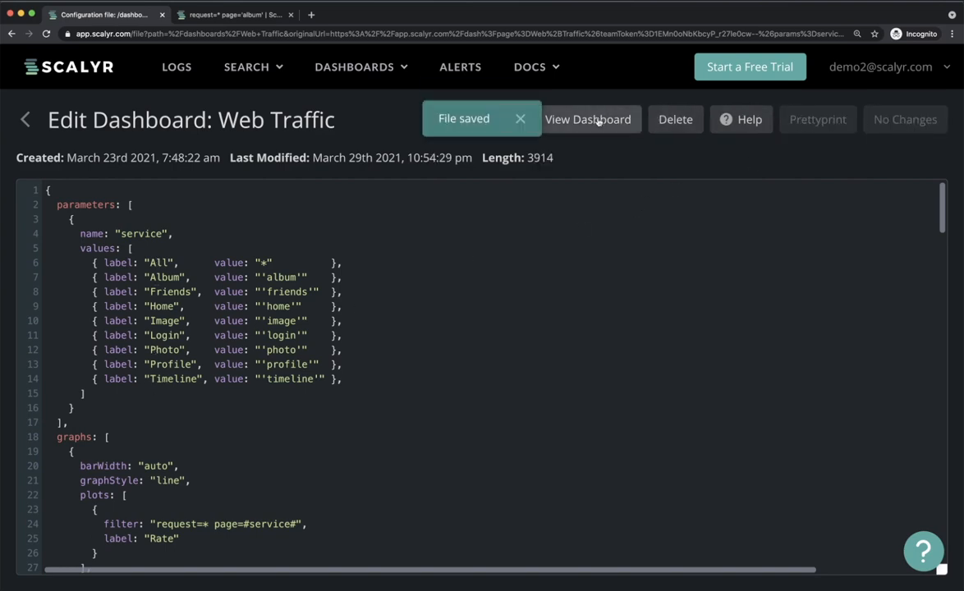
click(548, 108)
Confirm the service dropdown shows All through Timeline, then reopen Edit JSON.
click(50, 191)
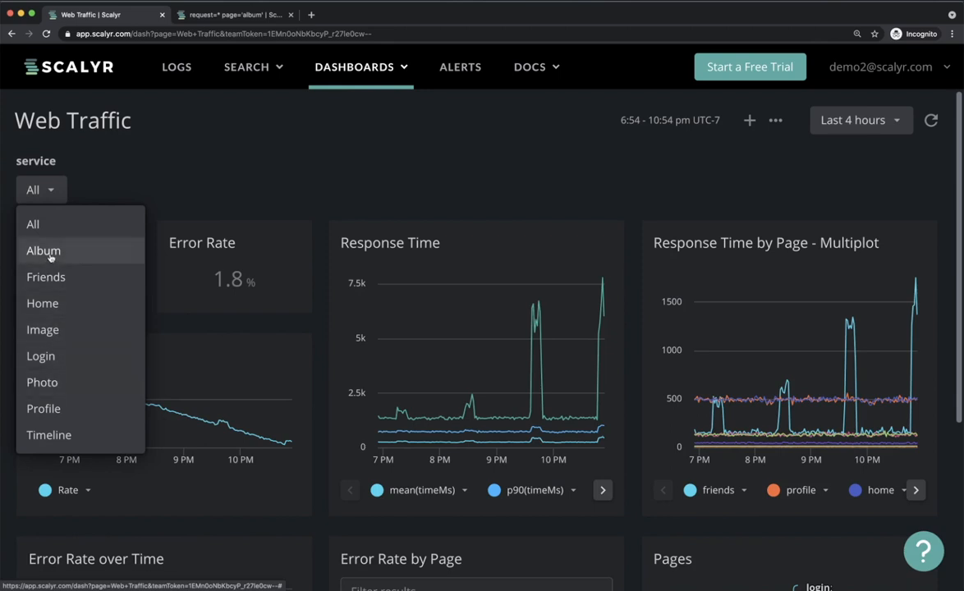
click(167, 186)
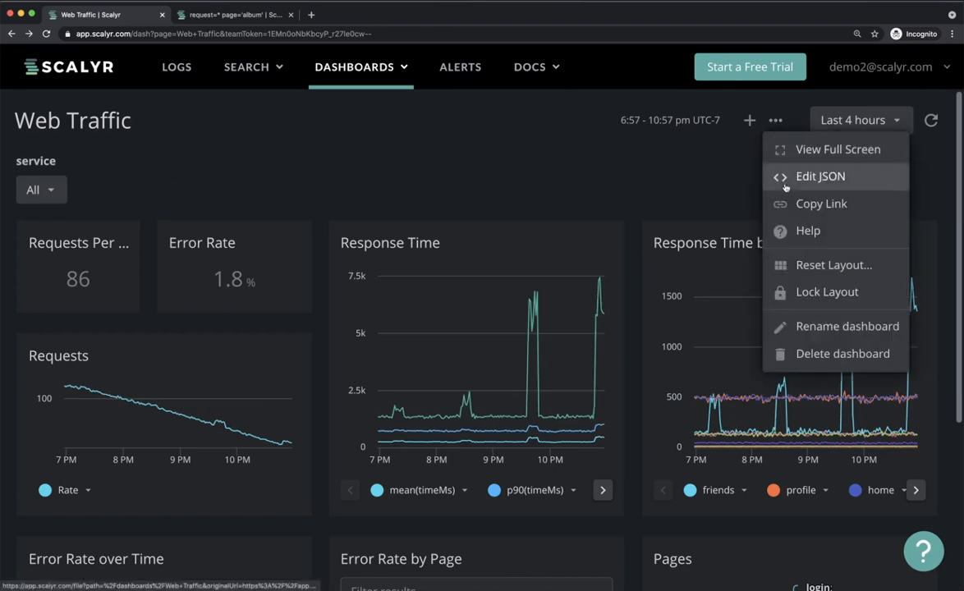
click(788, 176)
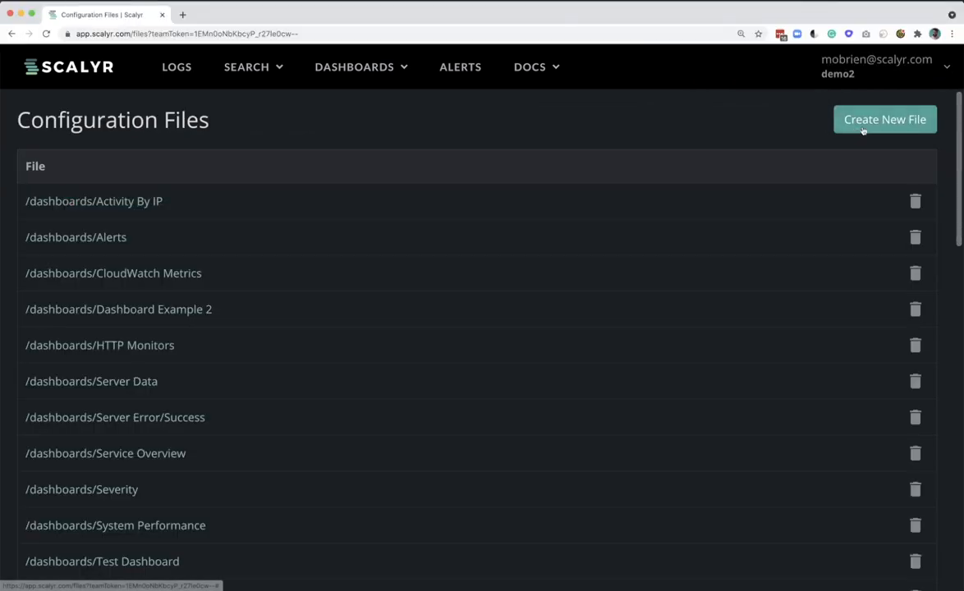
Create the /datatables/services file and remove the values array from the dashboard JSON.
click(872, 121)
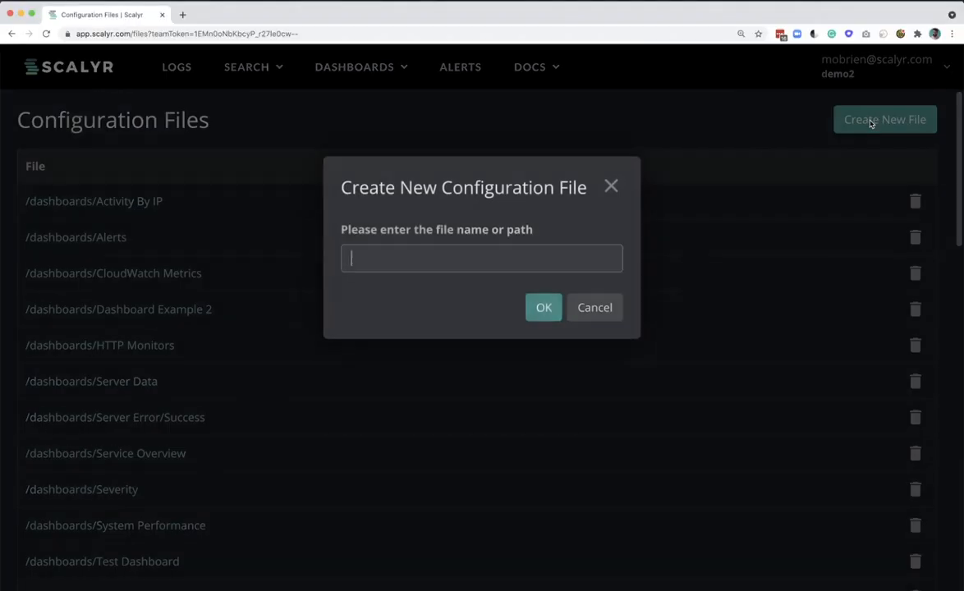
text(/datatables/services)
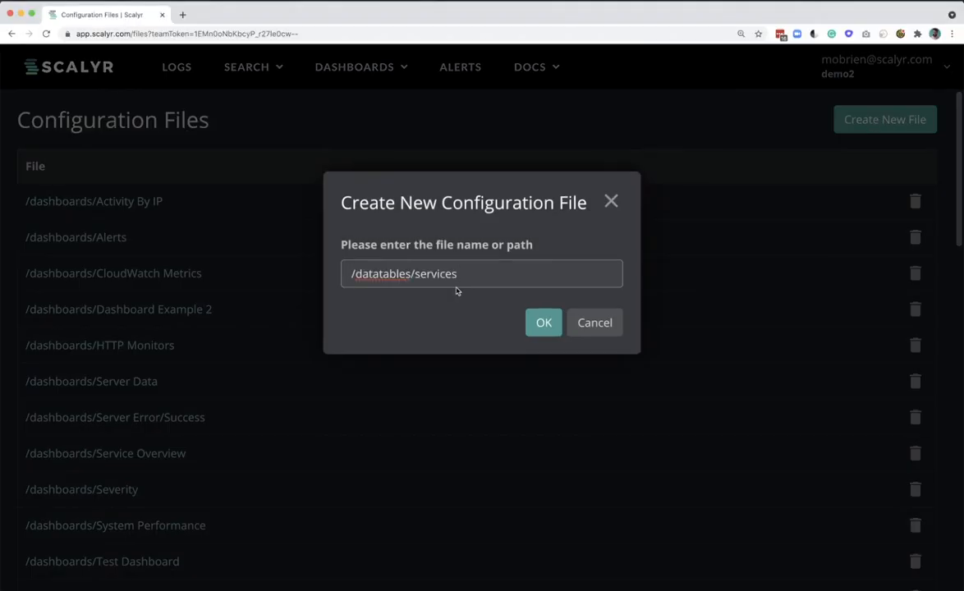
click(542, 323)
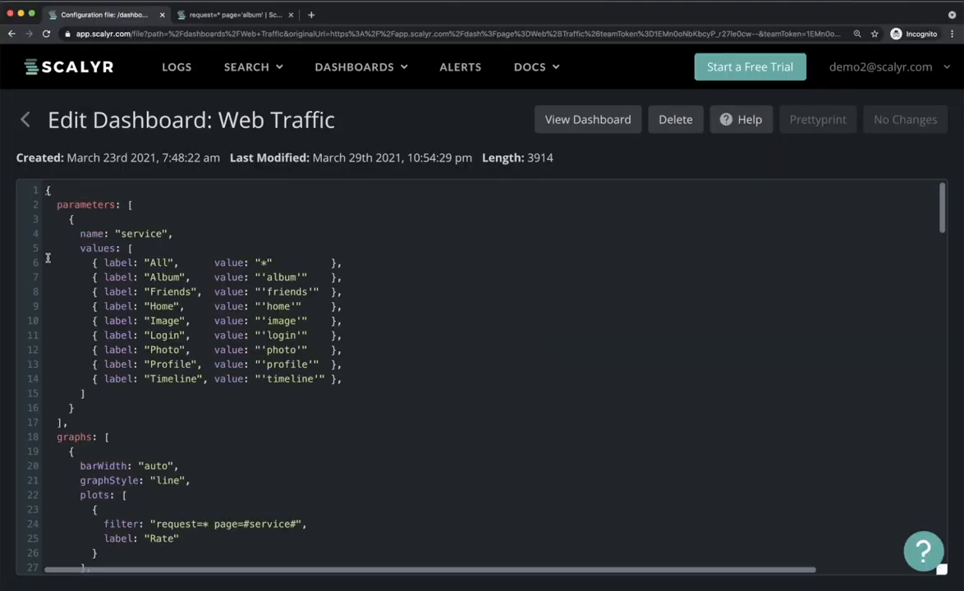
drag(42, 245, 32, 406)
key(super+c)
key(BackSpace)
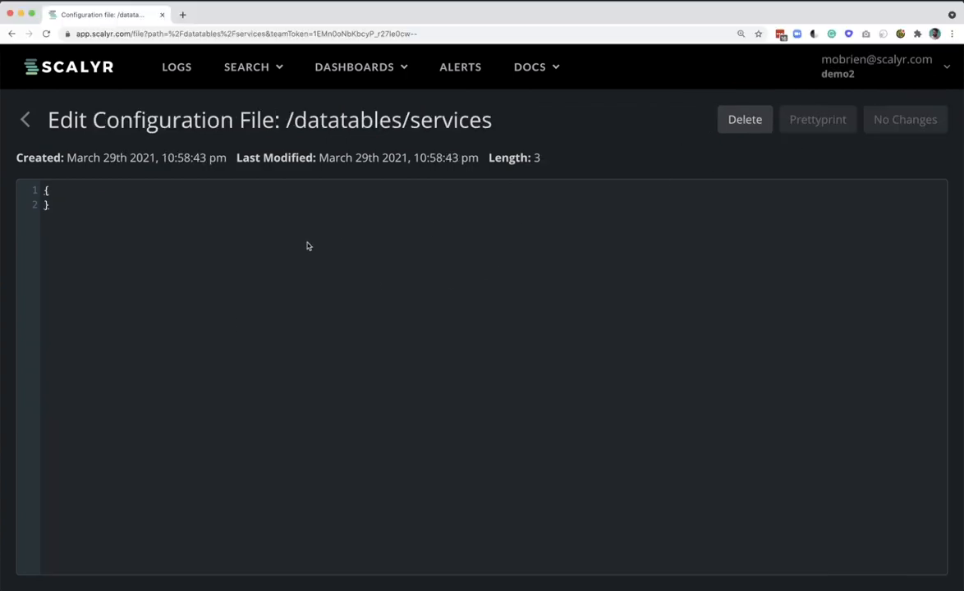
Paste the nine labelled service values into /datatables/services and save it.
click(235, 192)
key(Return)
key(super+v)
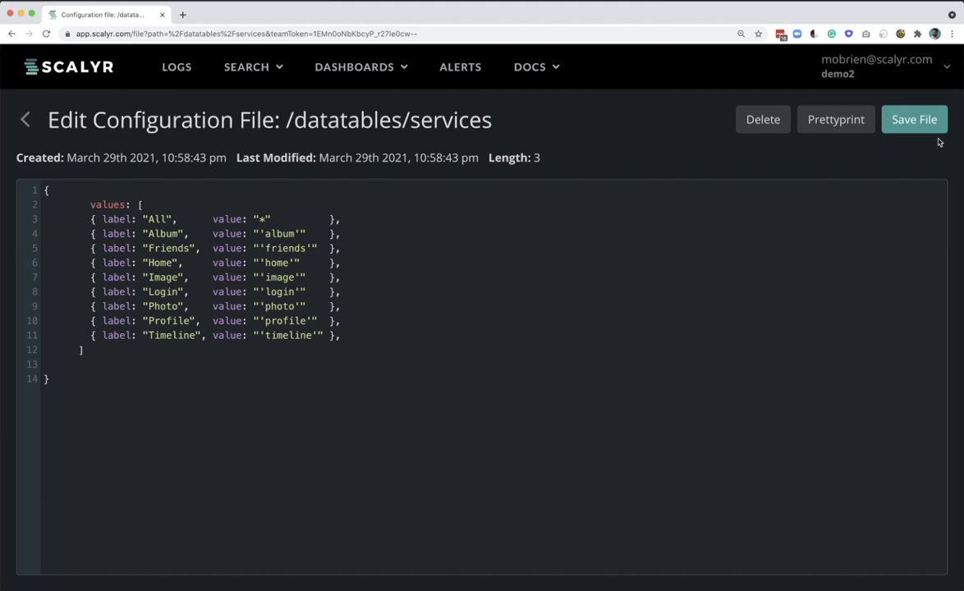
click(918, 120)
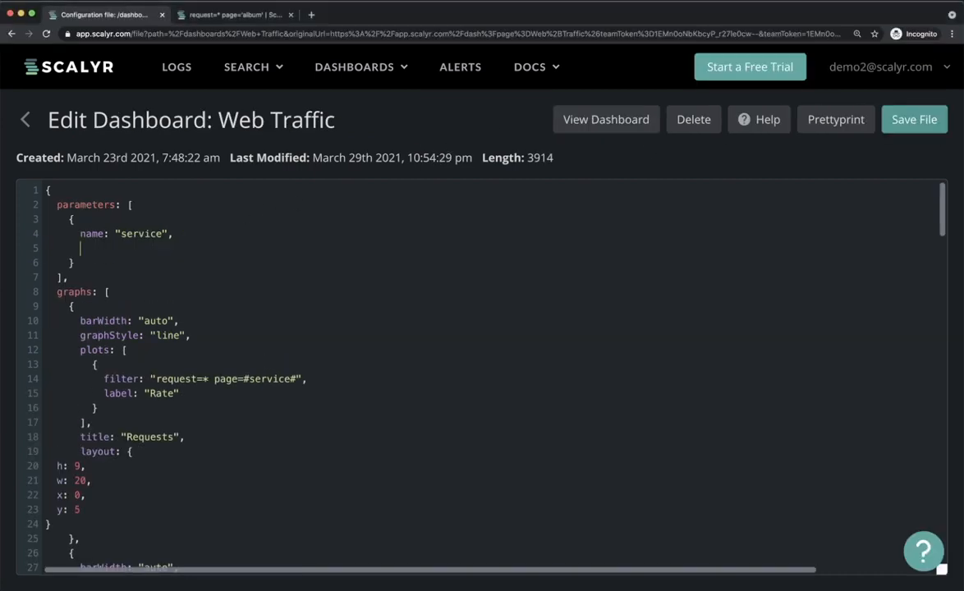
Set service values to ["__datatable(services)"], save, and verify the dropdown lists All through Timeline.
text(values: ["__datatable(services)"])
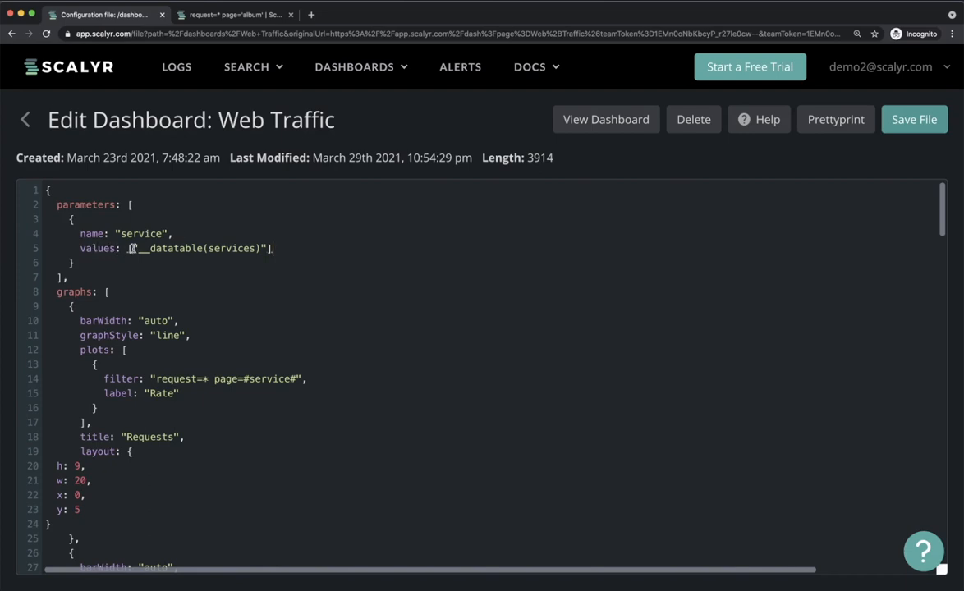
double_click(230, 248)
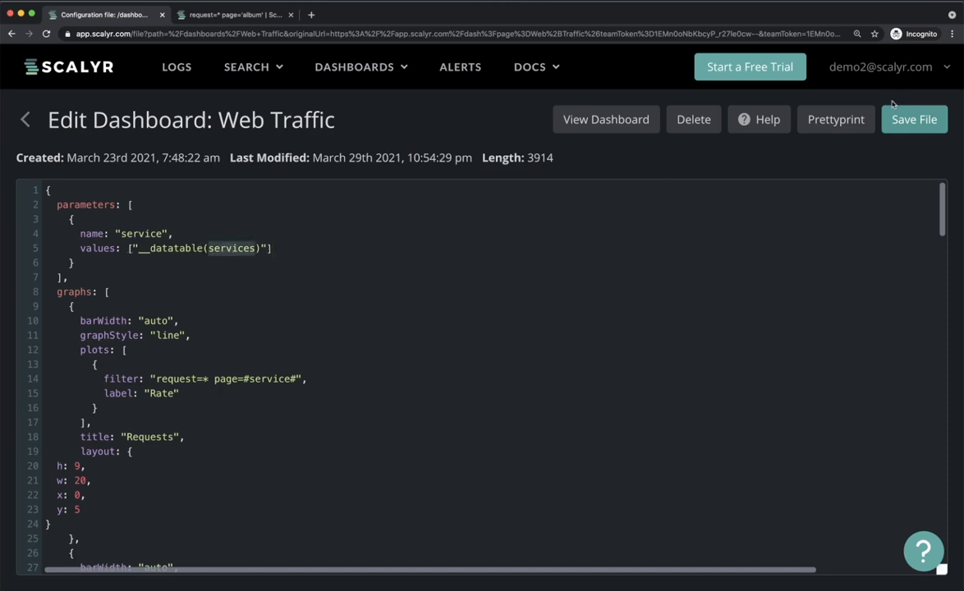
click(909, 120)
click(568, 123)
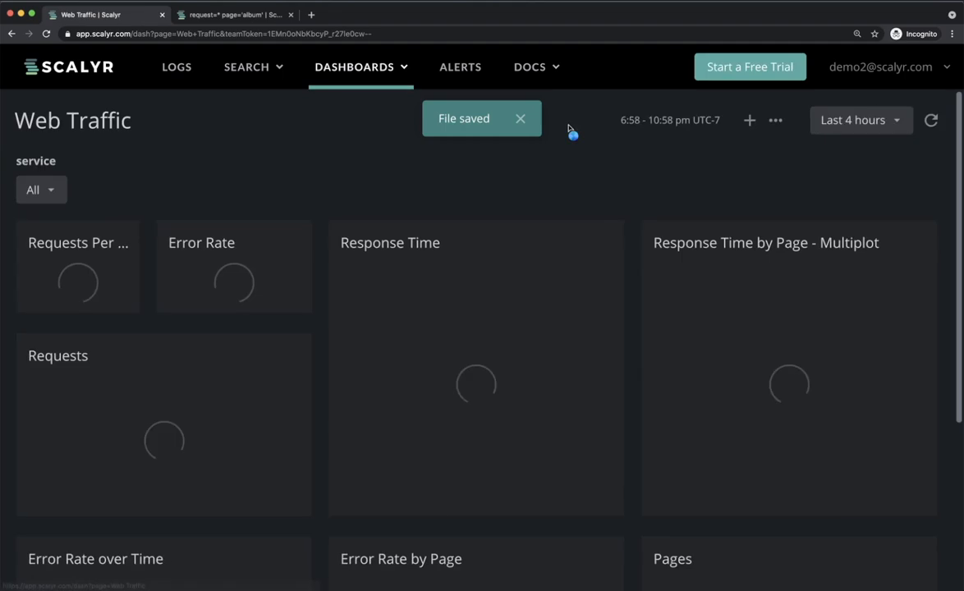
click(52, 194)
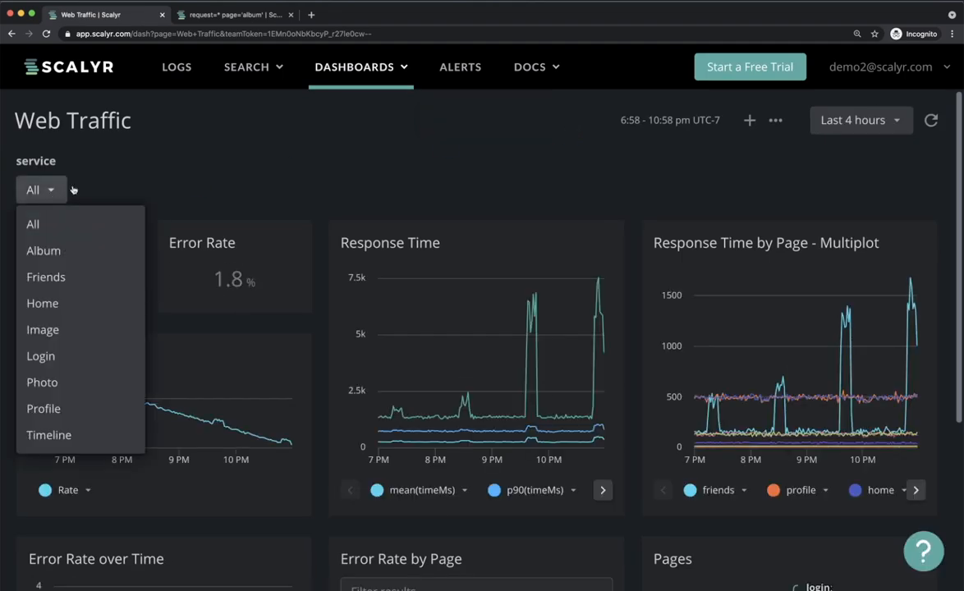
click(145, 183)
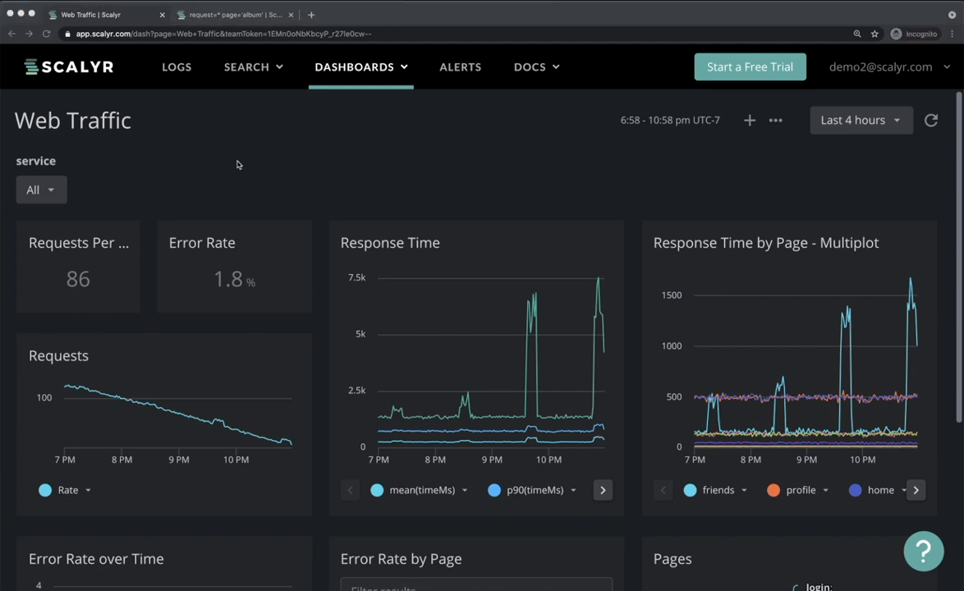
click(228, 19)
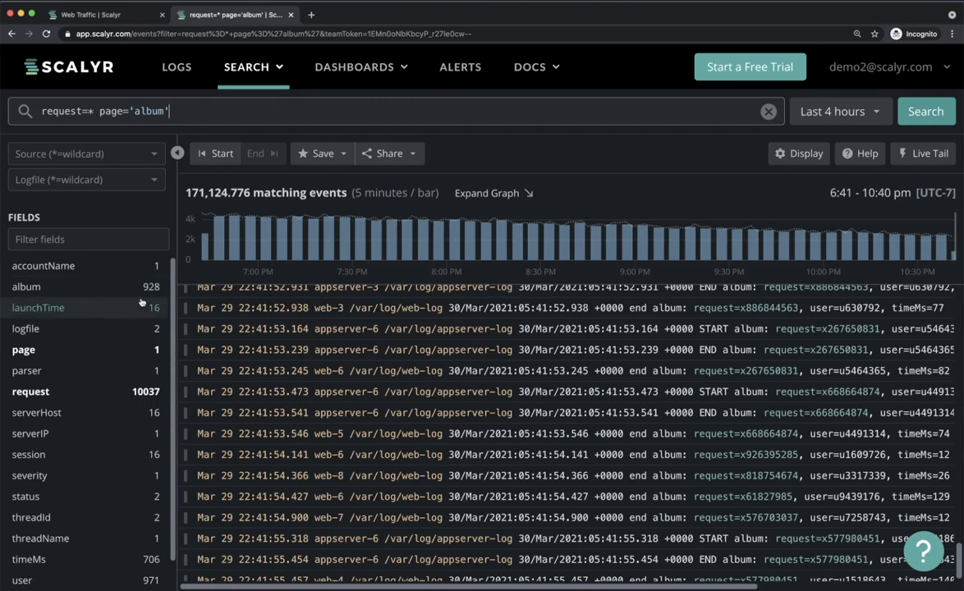
scroll(75, 491, down, 1)
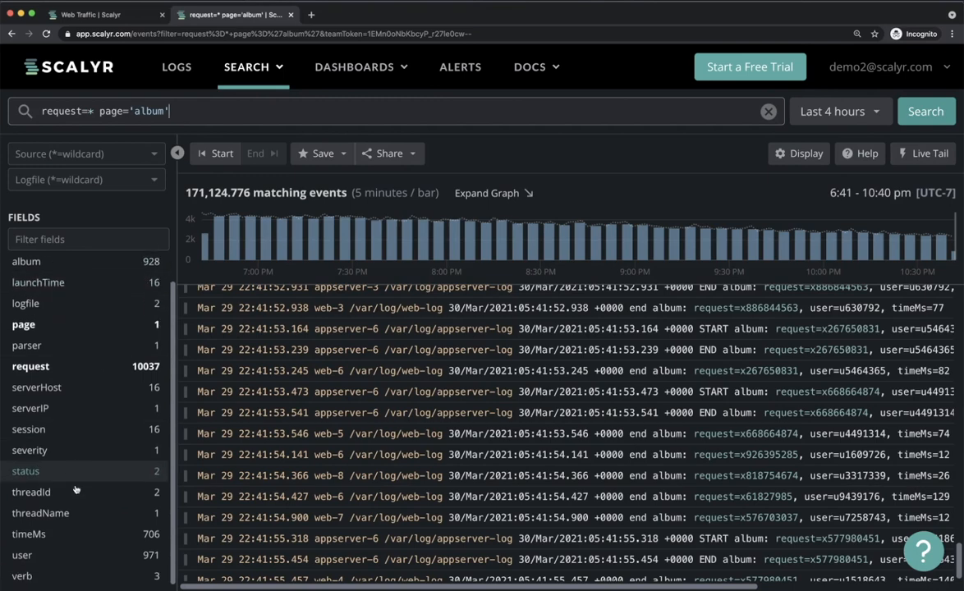
click(25, 556)
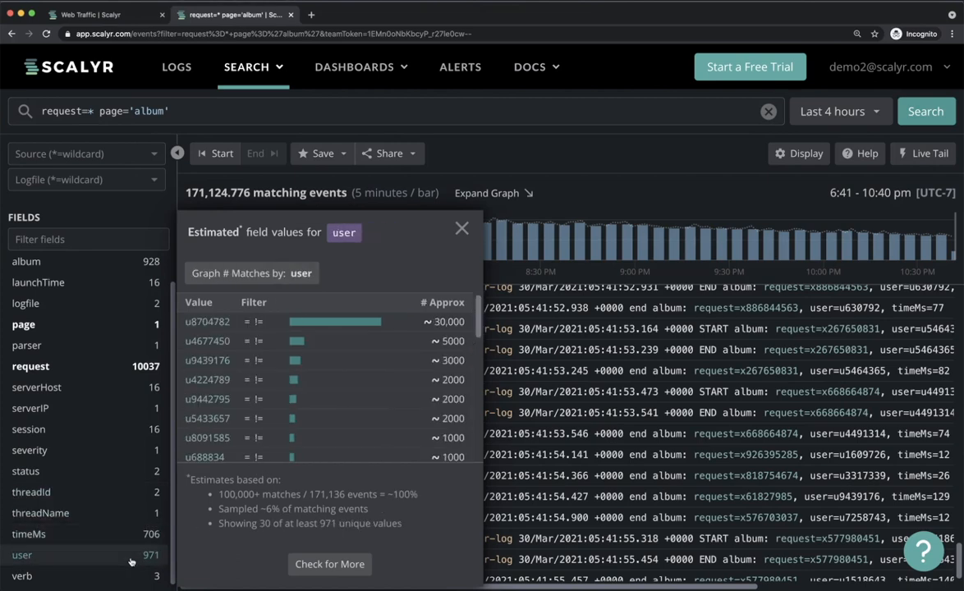
click(109, 18)
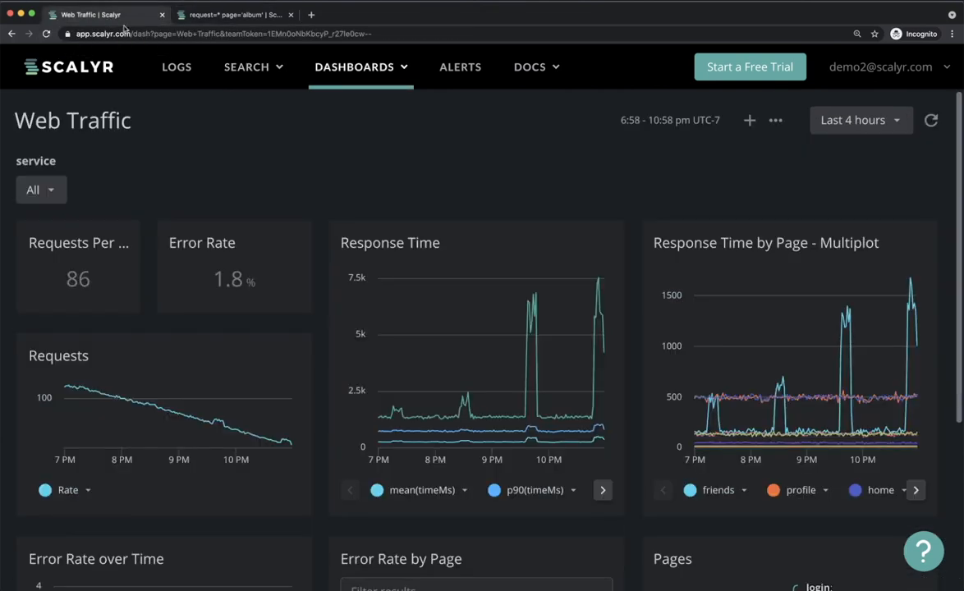
Add a 'user' parameter with an empty default, check its field on the dashboard, then reopen Edit JSON.
click(775, 120)
click(788, 175)
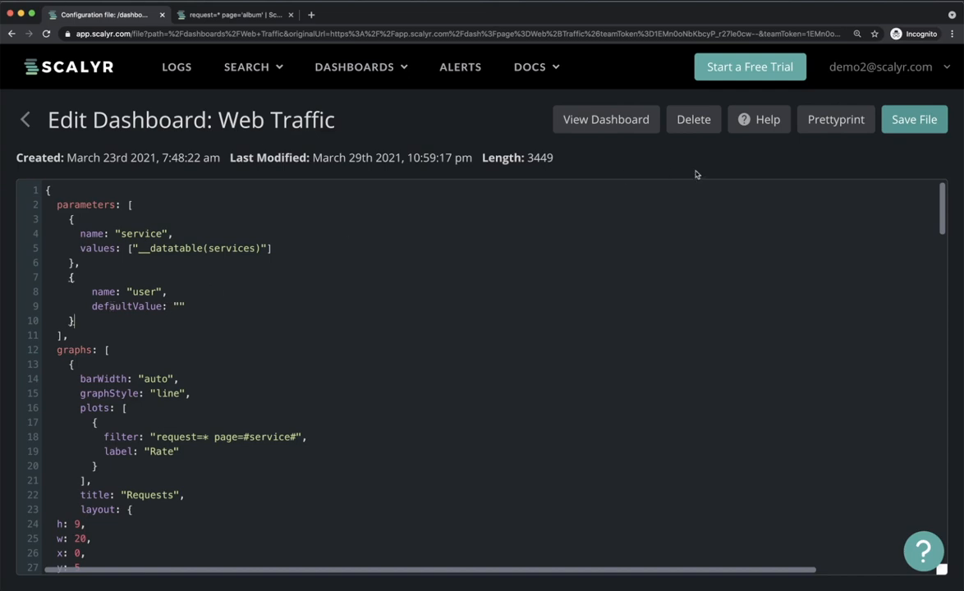
click(578, 125)
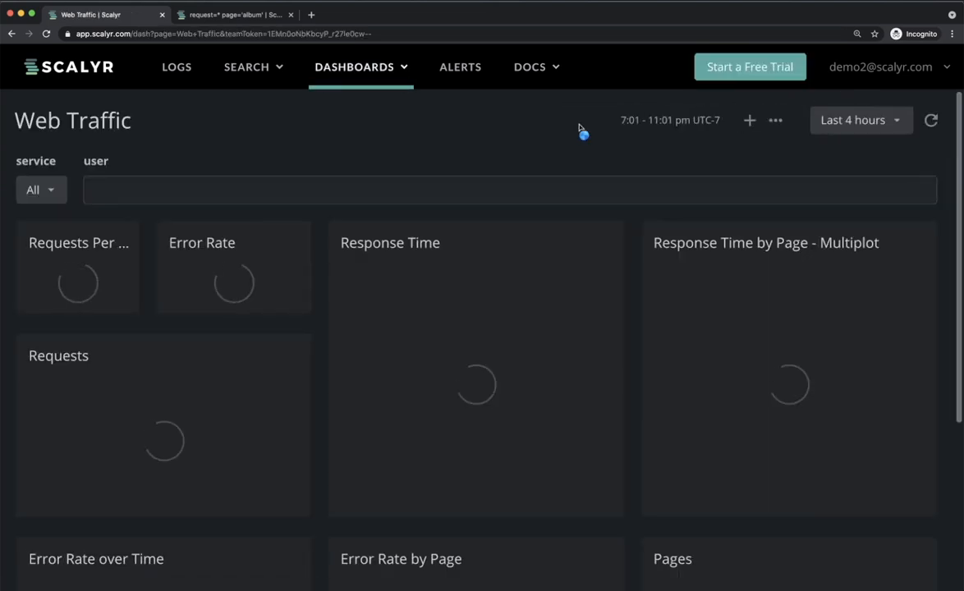
click(227, 190)
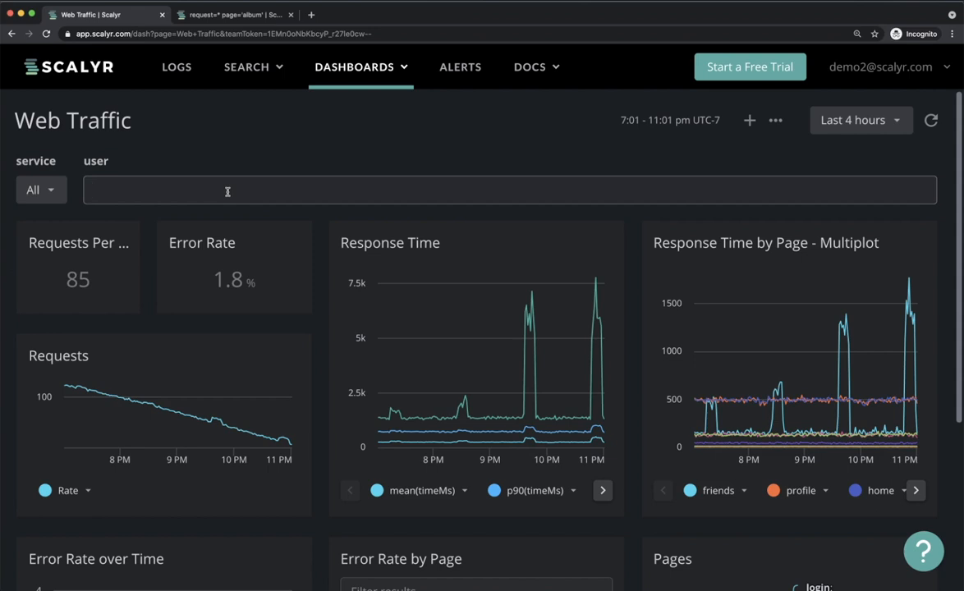
click(775, 122)
click(776, 177)
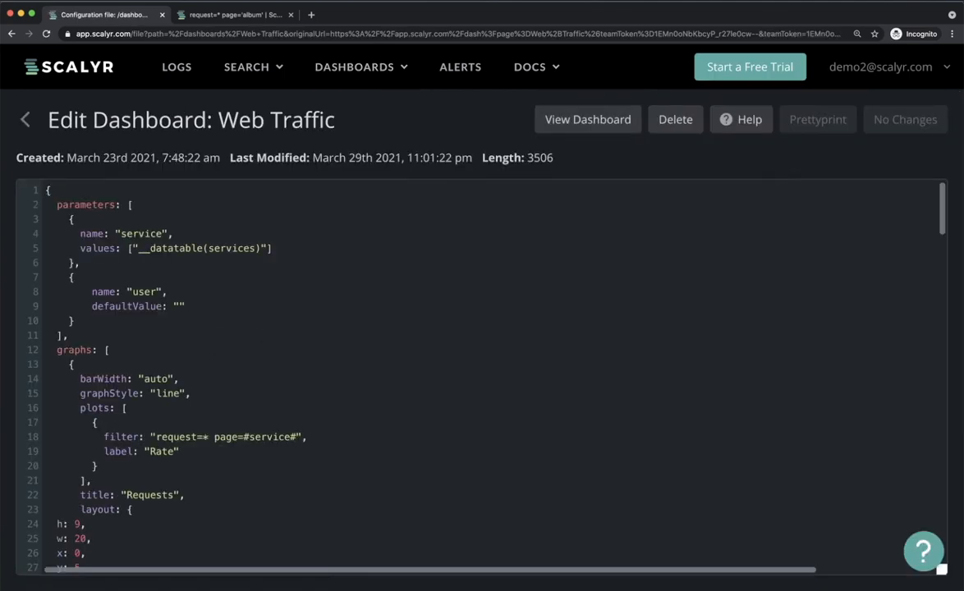
Append user contains '#user#' to the Requests, mean, p90 and p99 plot filters.
text(user contains '#user#')
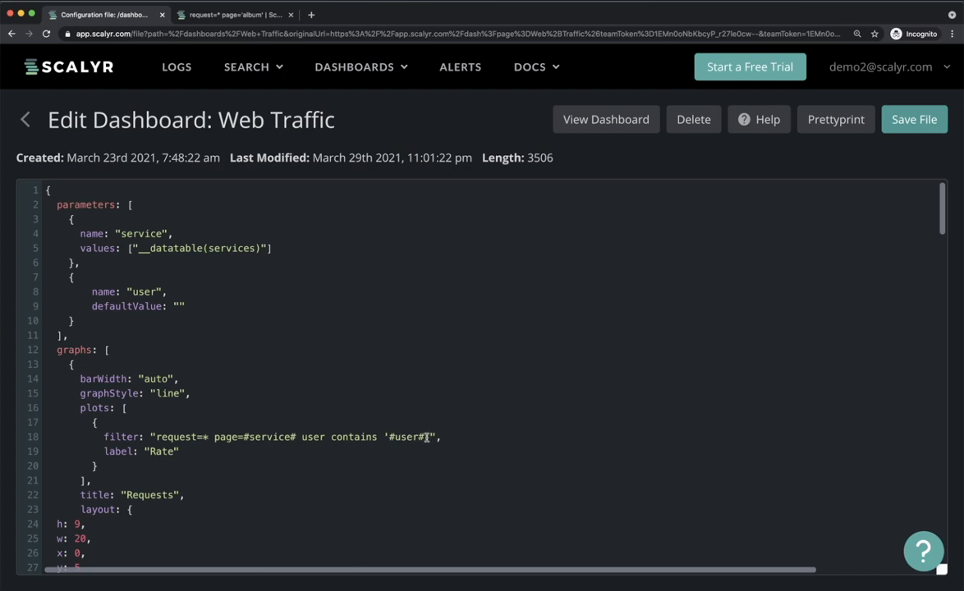
scroll(427, 437, down, 8)
click(296, 384)
text(user contains '#user#')
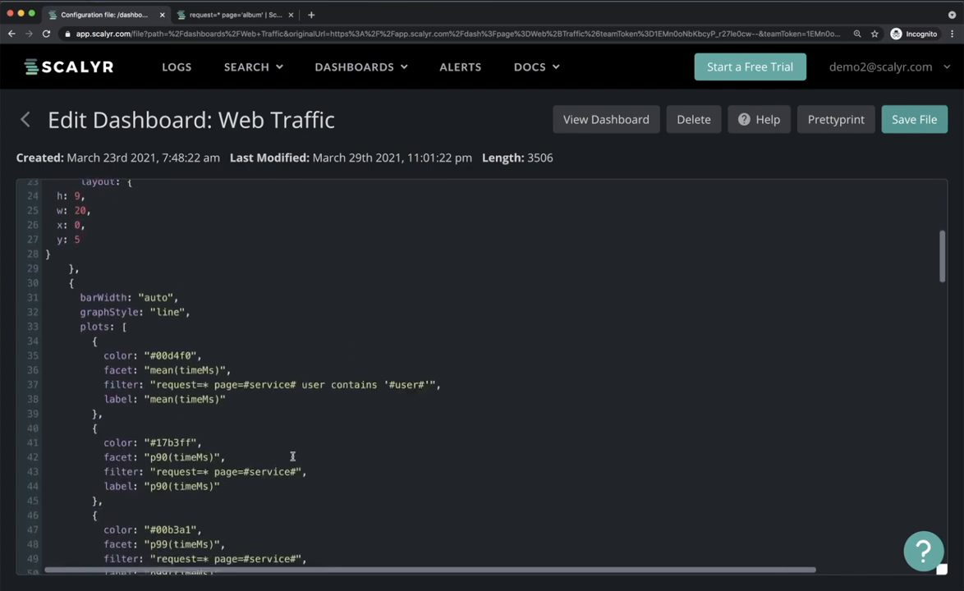
click(297, 471)
text(user contains '#user#')
scroll(297, 471, down, 3)
click(297, 426)
text(user contains '#user#')
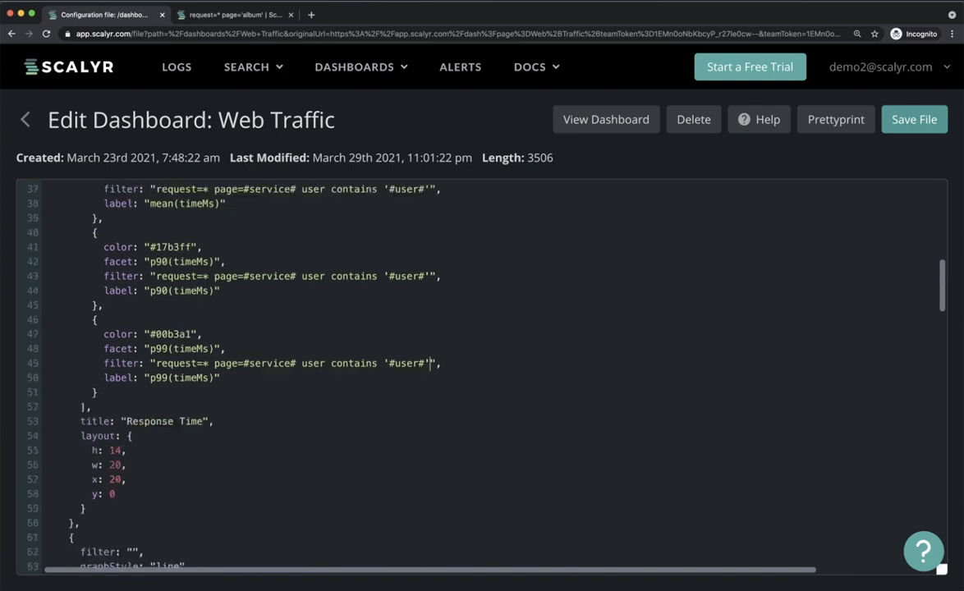
Append user contains '#user#' to the friends, profile, home and timeline filters, then save the file.
scroll(272, 418, down, 4)
click(349, 496)
text(user contains '#user#')
scroll(328, 495, down, 5)
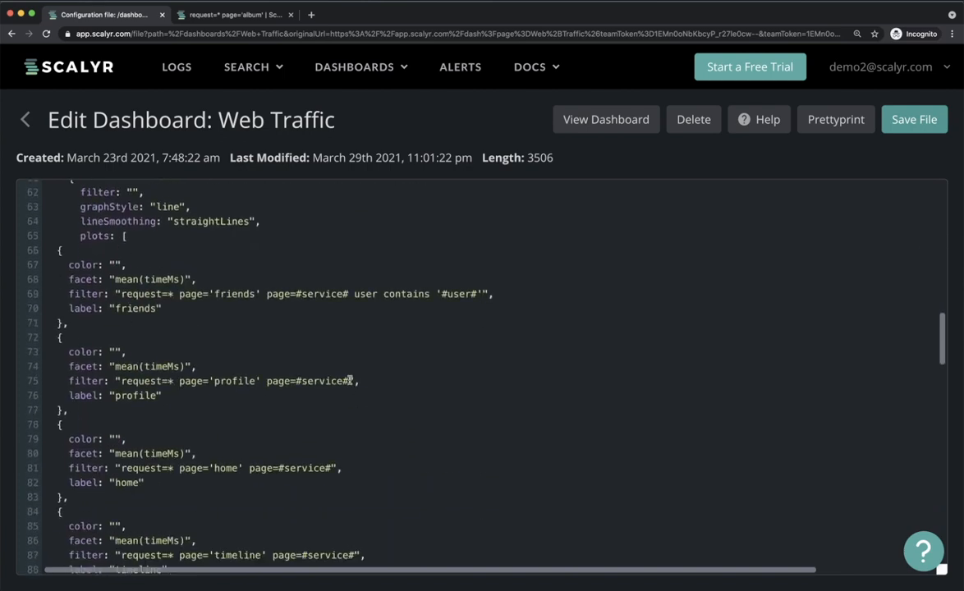
click(353, 381)
text(user contains '#user#')
click(334, 468)
text(user contains '#user#')
scroll(340, 439, down, 4)
click(354, 390)
text(user contains '#user#')
key(super+s)
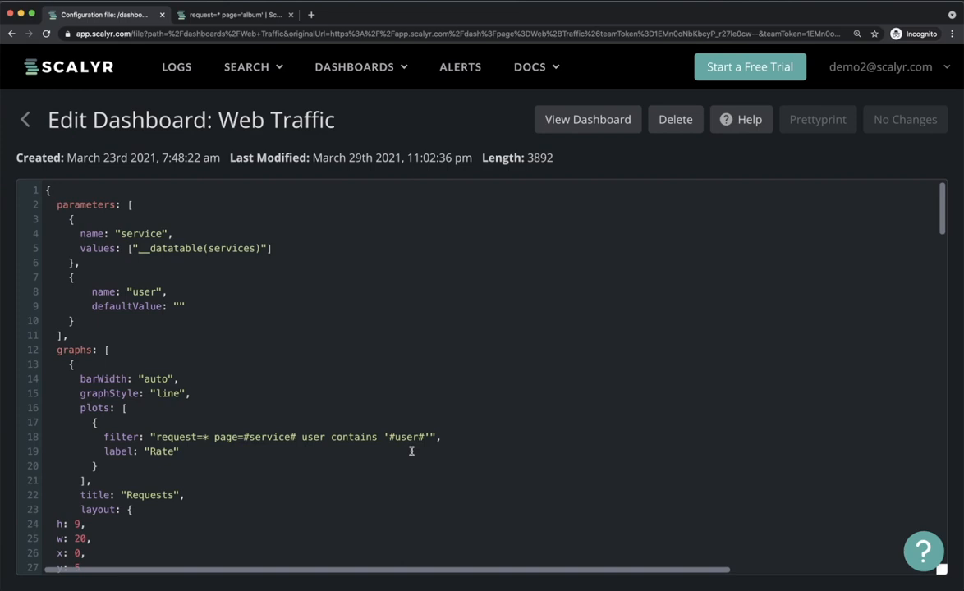
Apply a user id copied from the album search results as the dashboard's user value.
click(614, 120)
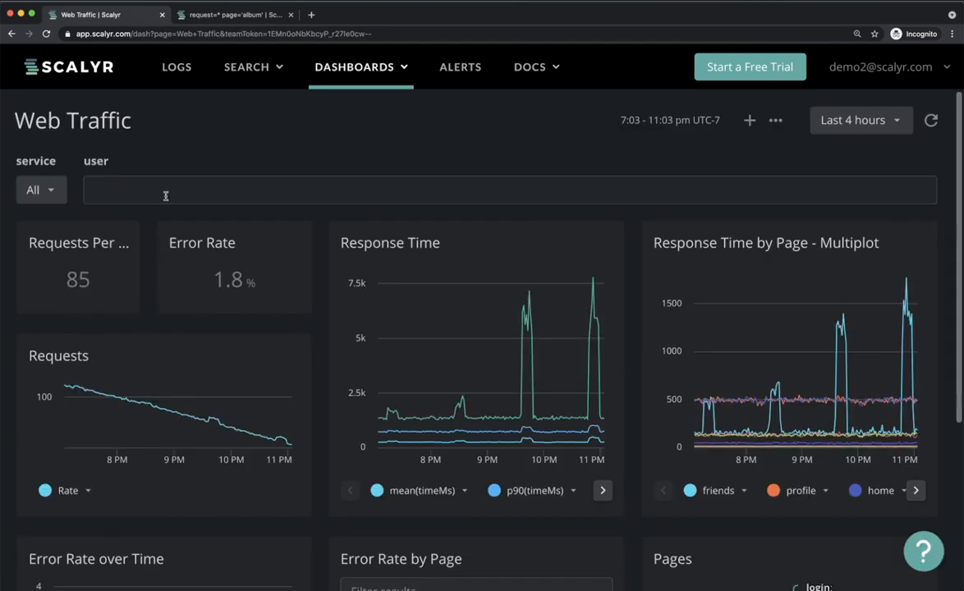
click(140, 190)
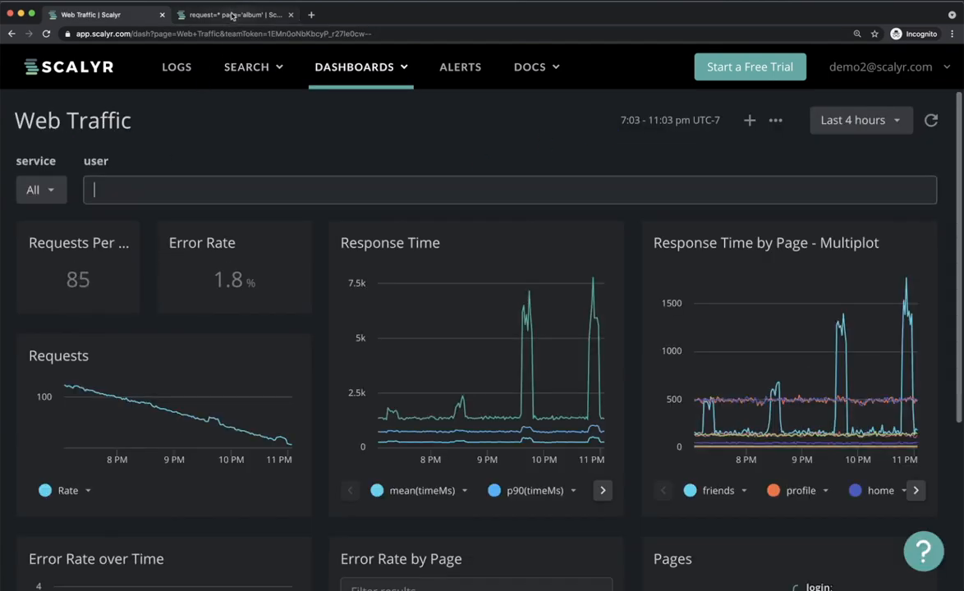
click(215, 15)
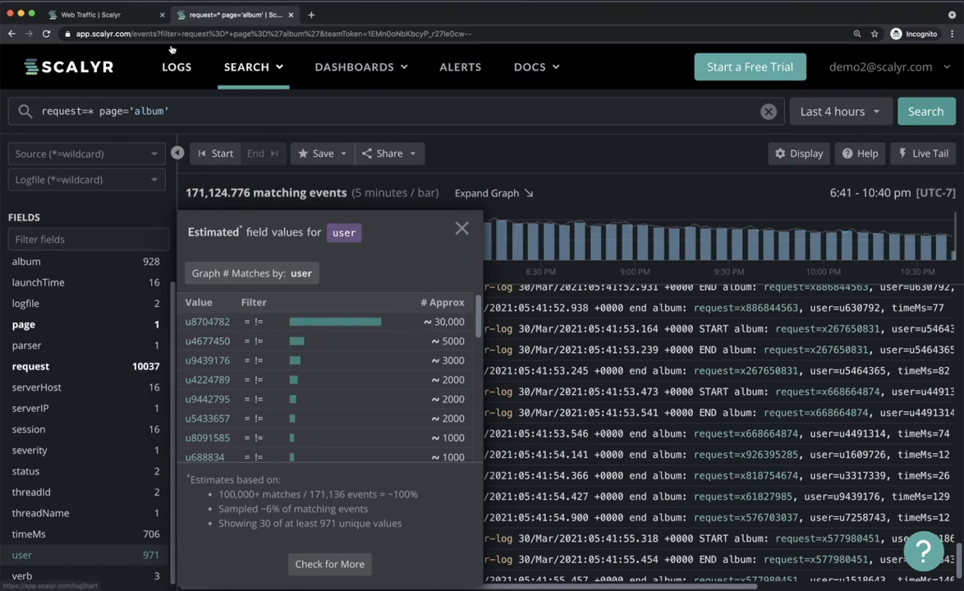
click(115, 15)
click(158, 182)
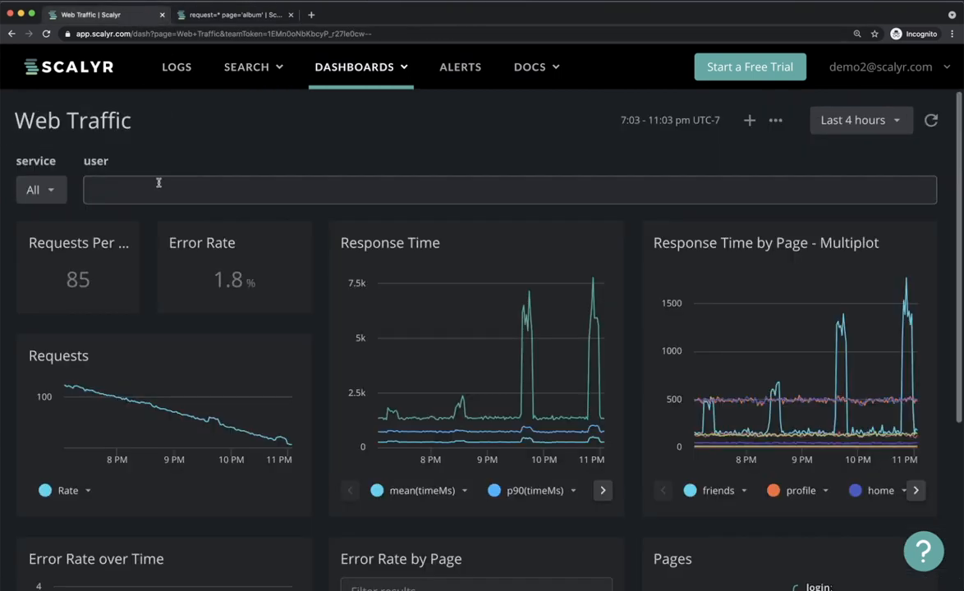
text(u4677450)
key(Return)
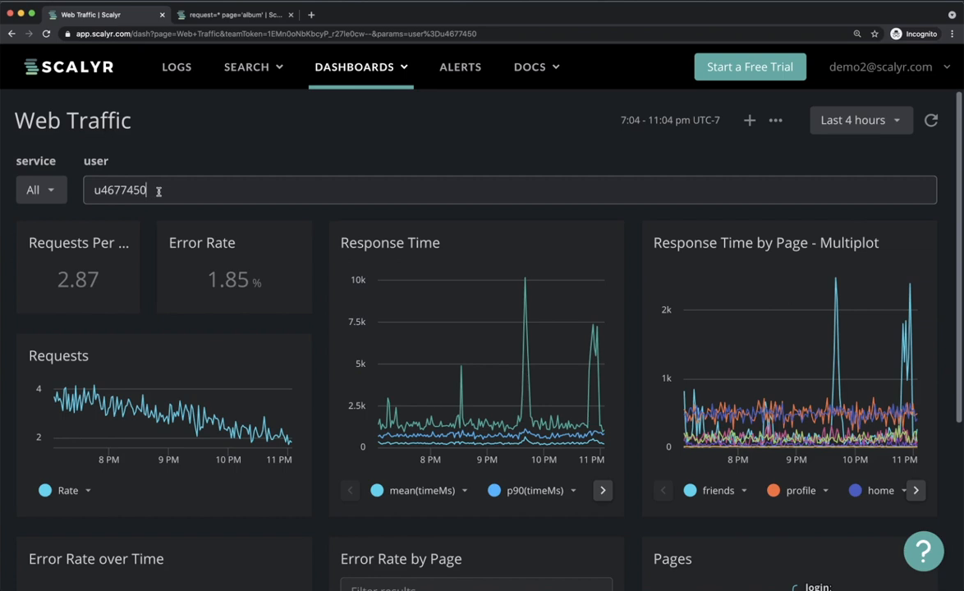
click(775, 121)
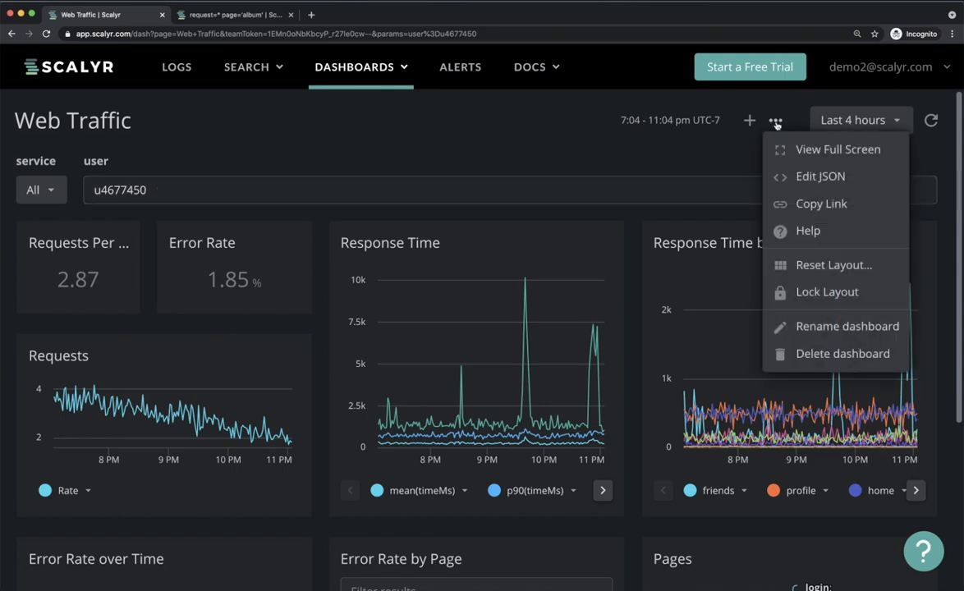
Rename the user parameter to filter and replace the Requests filter's user condition with #filter.
click(789, 177)
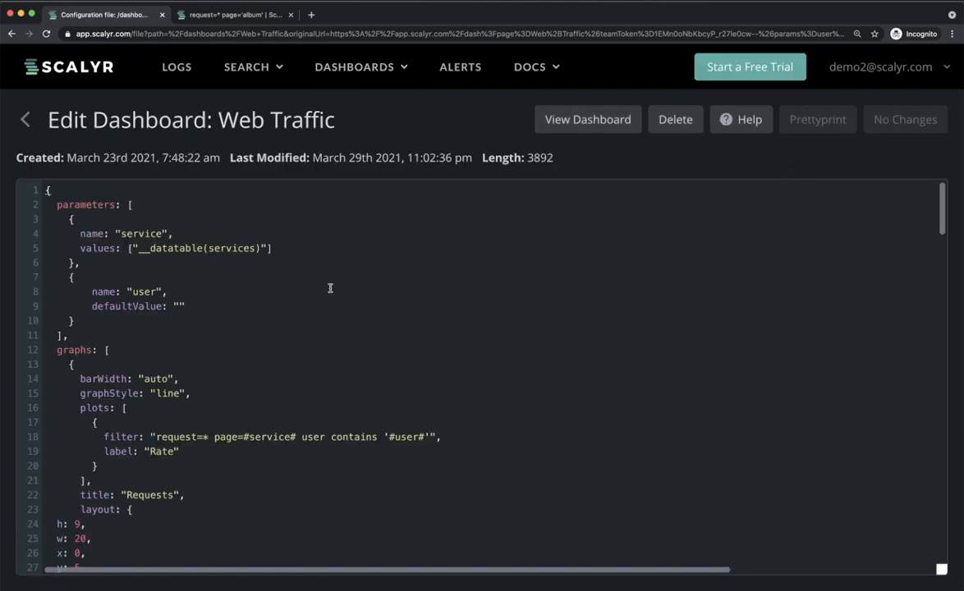
double_click(144, 292)
text(filter)
scroll(253, 419, down, 1)
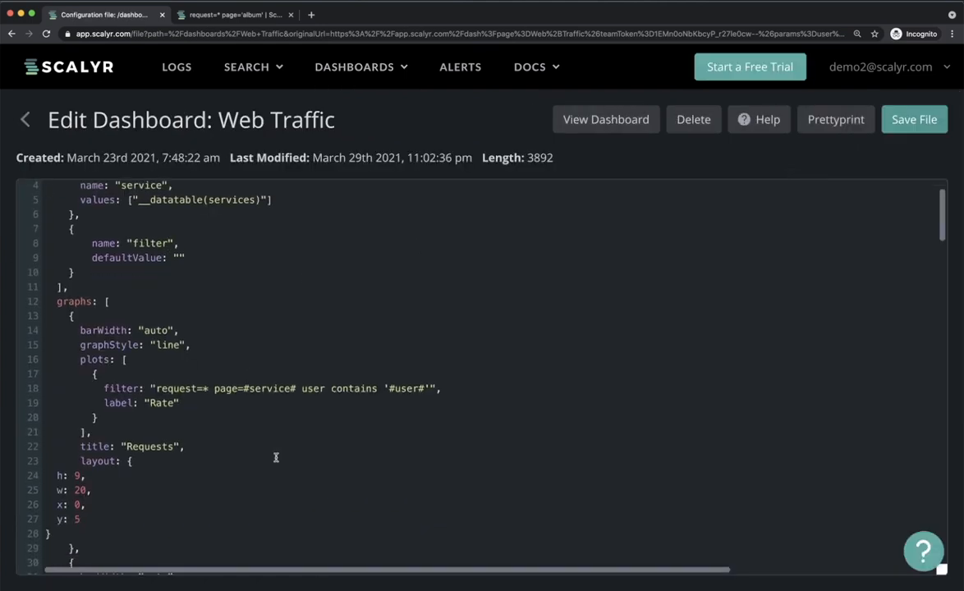
drag(303, 390, 436, 390)
text(#filter)
drag(348, 389, 301, 388)
key(super+c)
Replace the user condition with #filter in the mean, p90, p99 and friends filters.
scroll(350, 370, down, 5)
drag(415, 317, 290, 319)
key(super+v)
drag(415, 404, 289, 403)
key(super+v)
drag(416, 490, 288, 491)
key(super+v)
scroll(281, 484, down, 5)
drag(469, 390, 338, 390)
key(super+v)
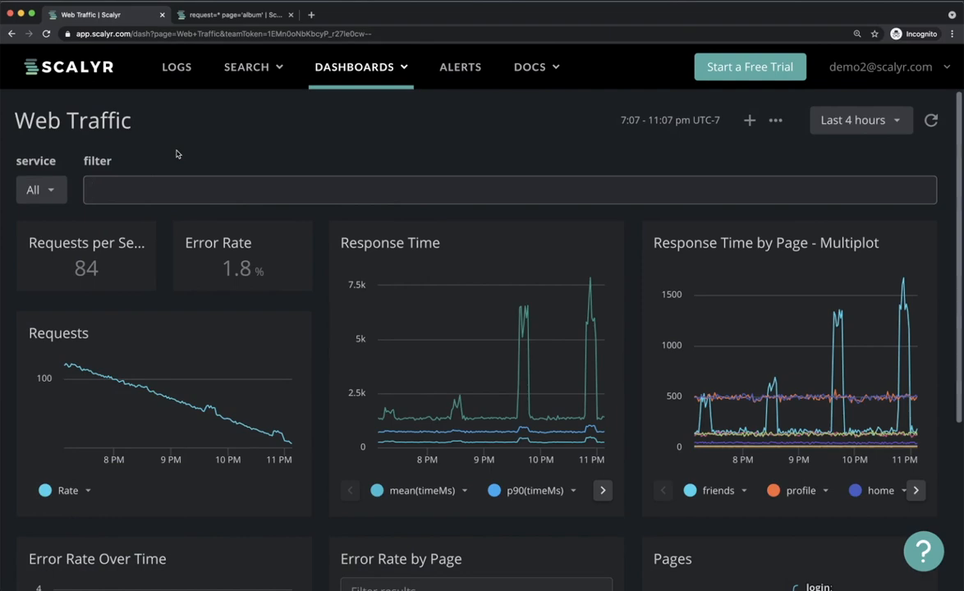
Filter the Web Traffic dashboard to threadId='118' taken from the album search.
click(225, 20)
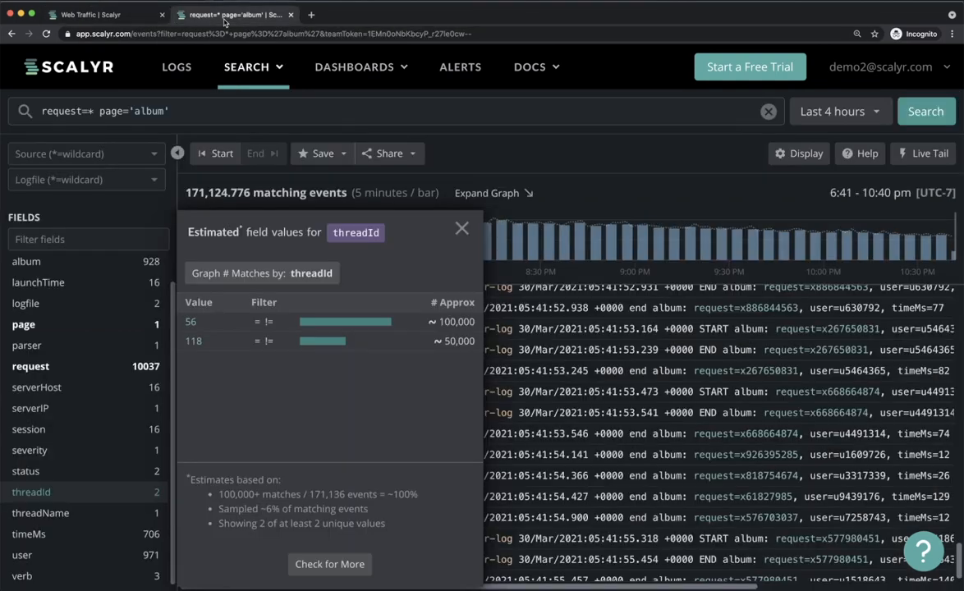
click(193, 340)
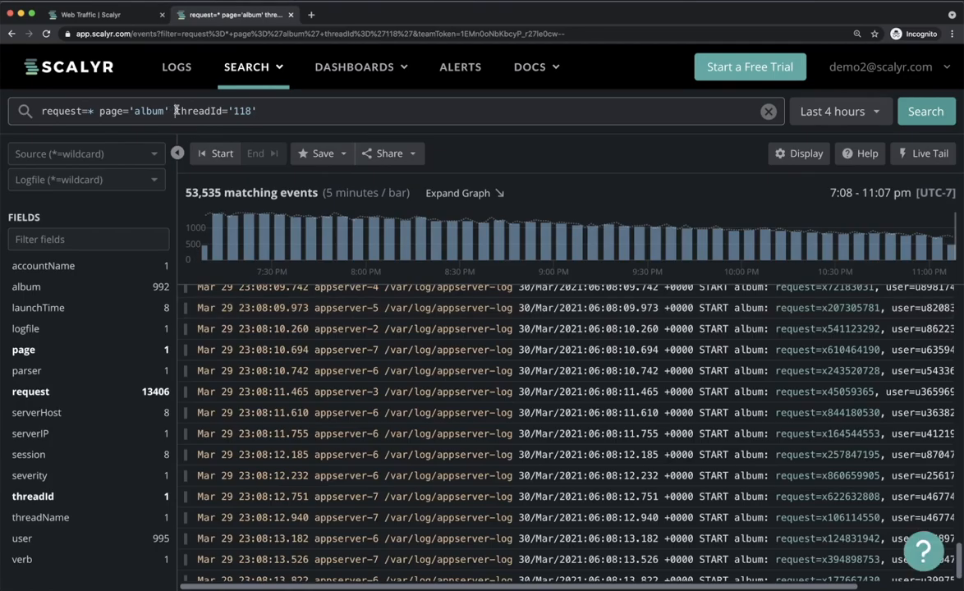
drag(174, 111, 283, 115)
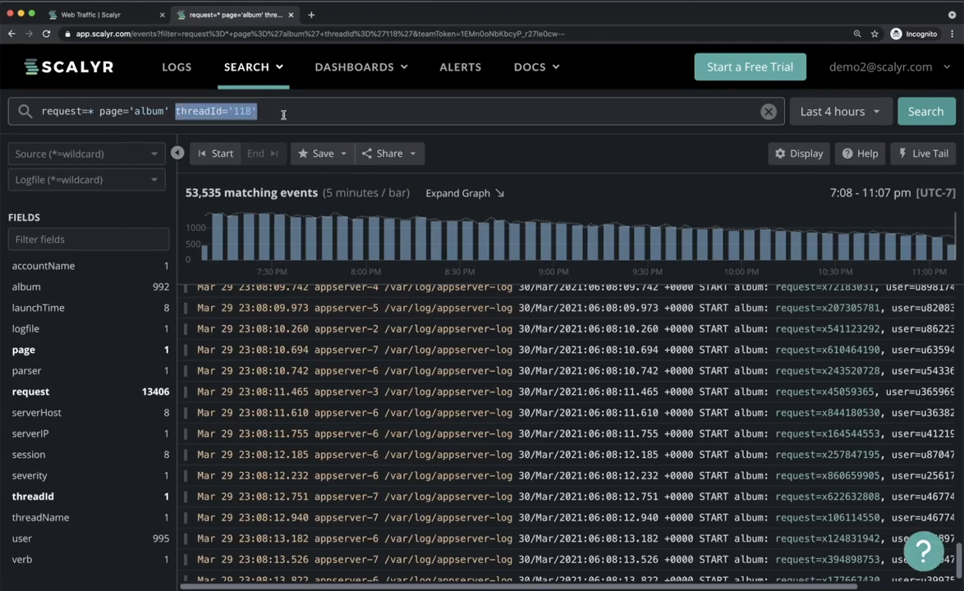
click(112, 15)
key(Return)
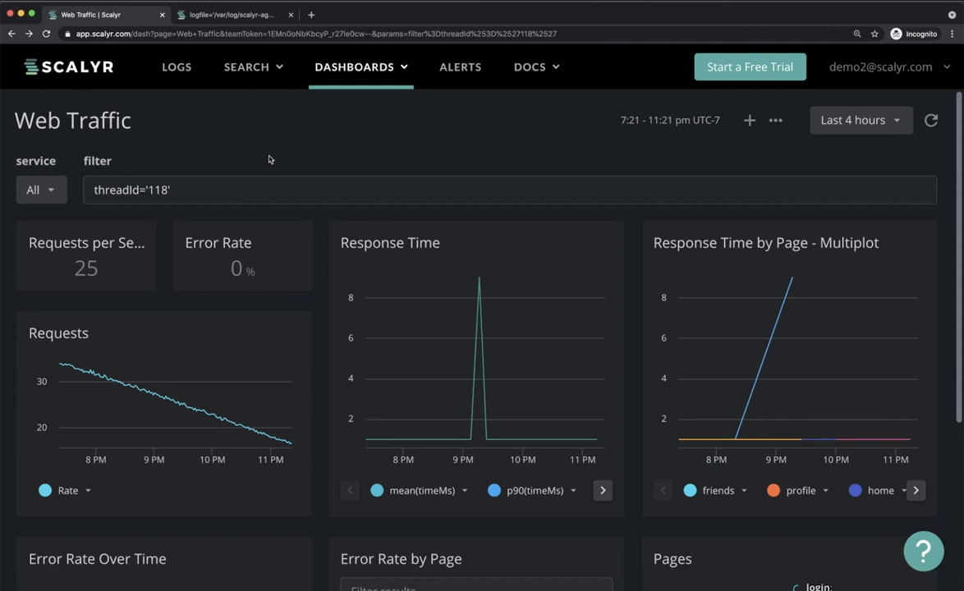
Load the System Performance dashboard from its pasted address.
click(226, 33)
text(app.scalyr.com/dash?page=System+Performance&teamToken=1EMn0oNbKbcyP_r27le0cw--&params=serverHost%3Dappserver-1)
key(Return)
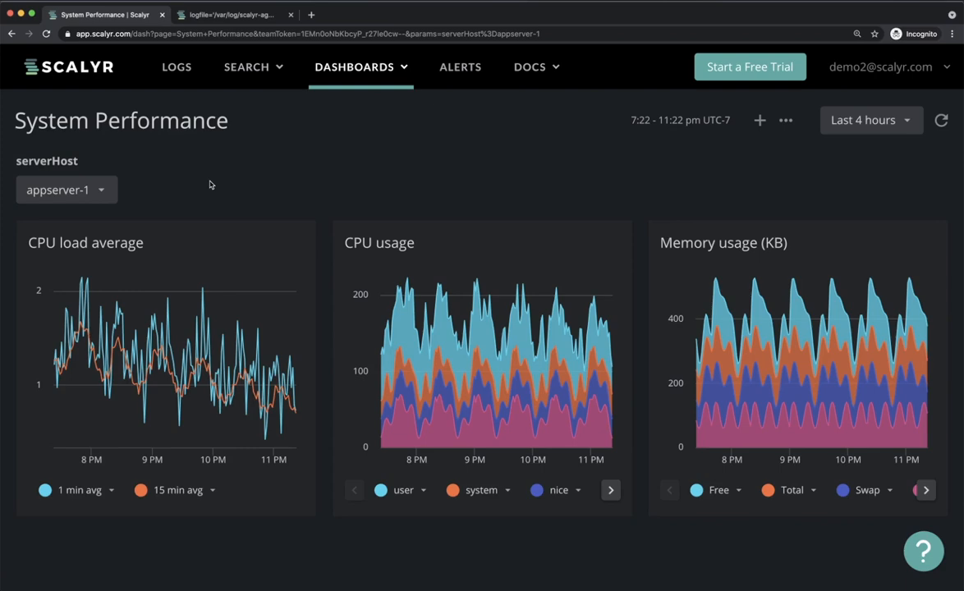
Inspect the metrics log search, the serverHost list and the dashboard's JSON definition.
click(209, 18)
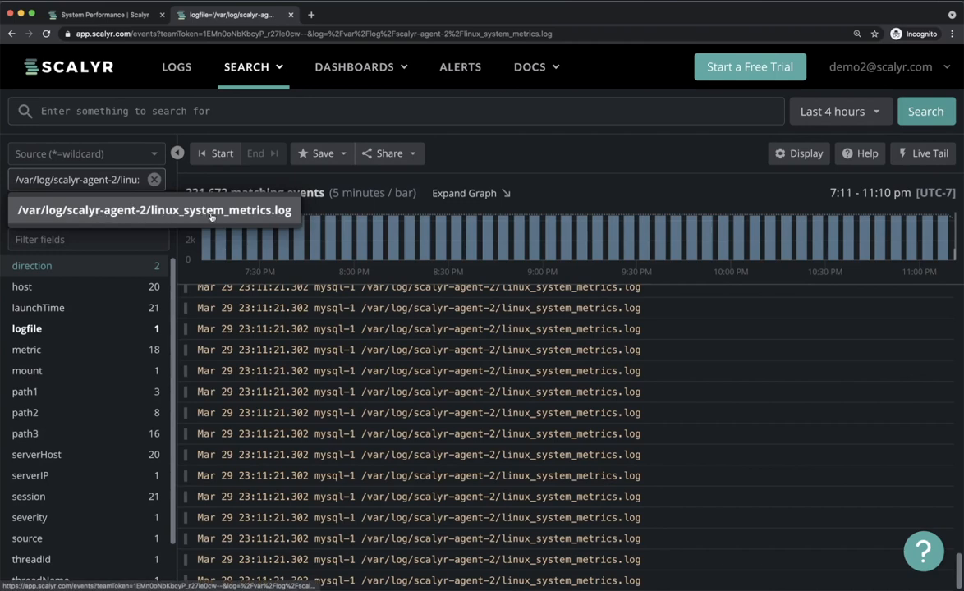
click(111, 18)
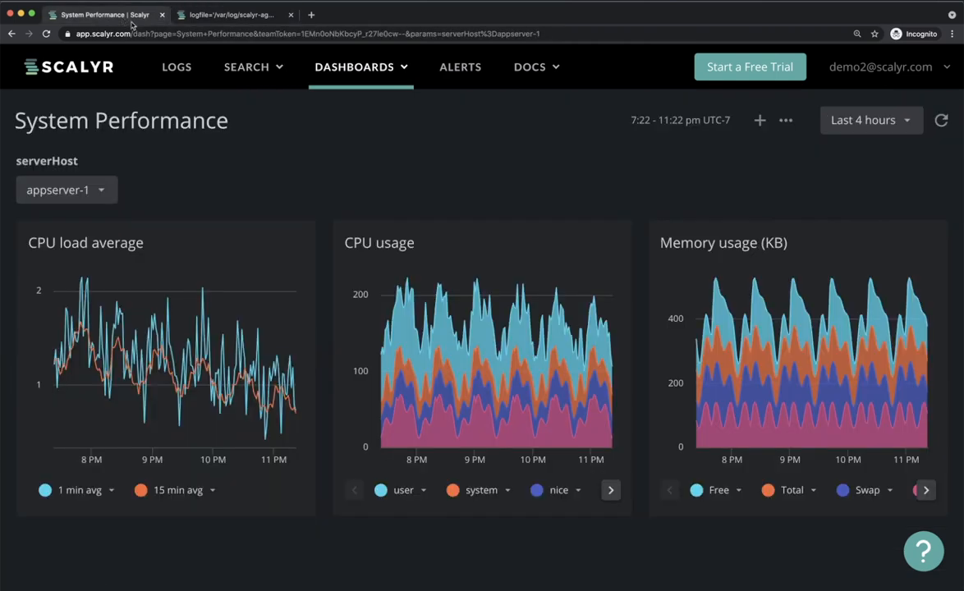
click(86, 194)
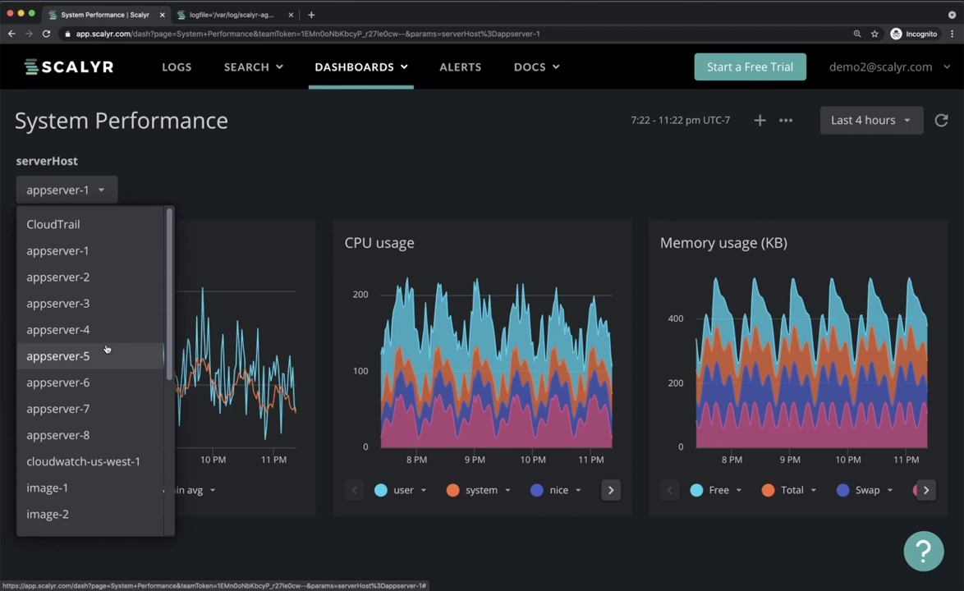
click(227, 172)
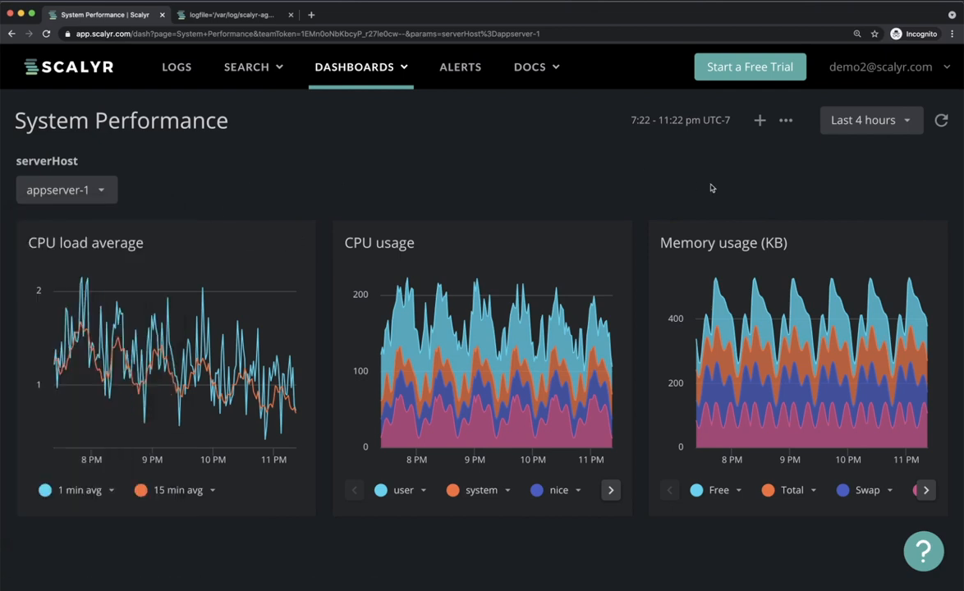
click(785, 121)
click(805, 163)
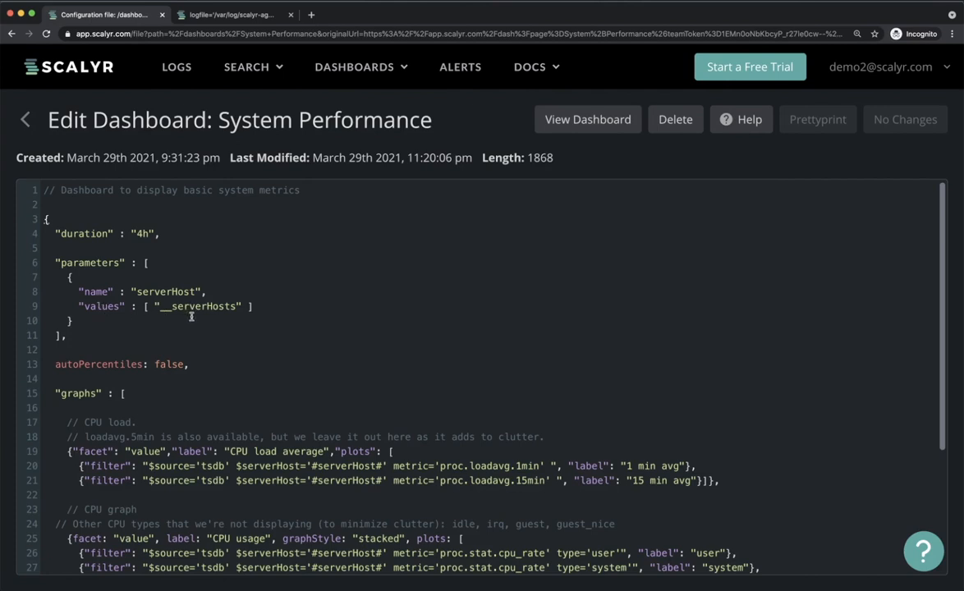
click(25, 119)
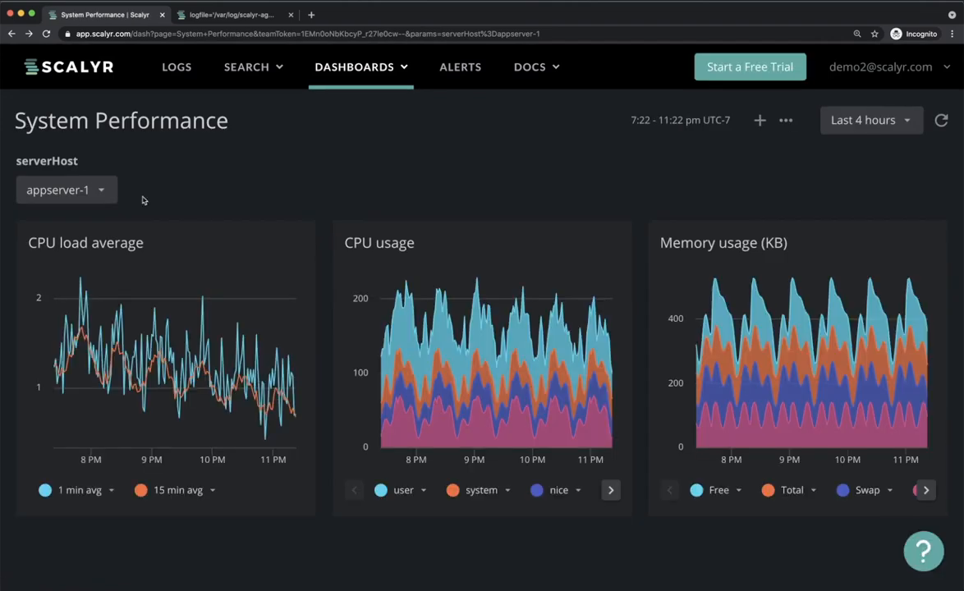
Choose CloudTrail as the serverHost, leaving all three charts with No results.
click(99, 189)
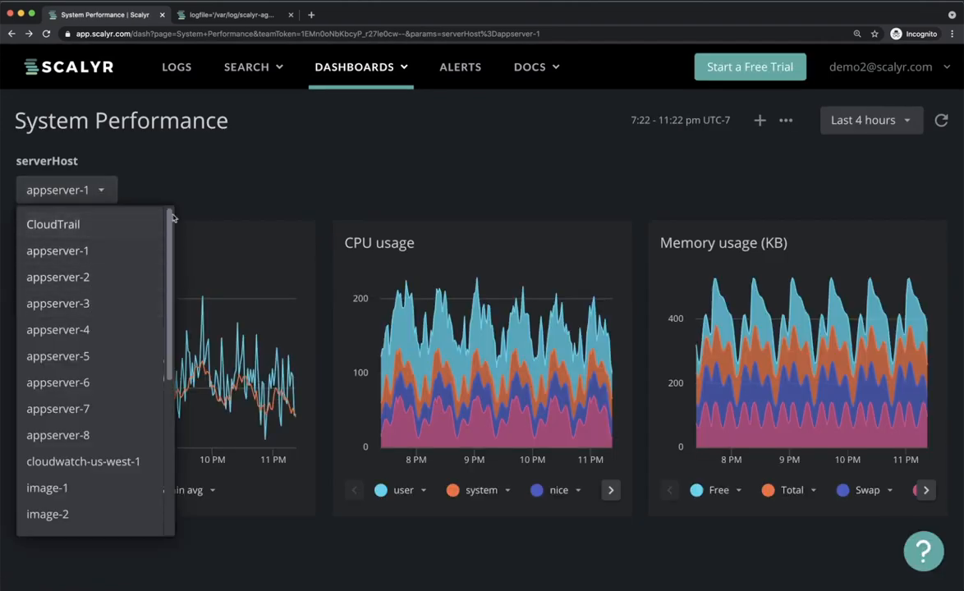
click(205, 194)
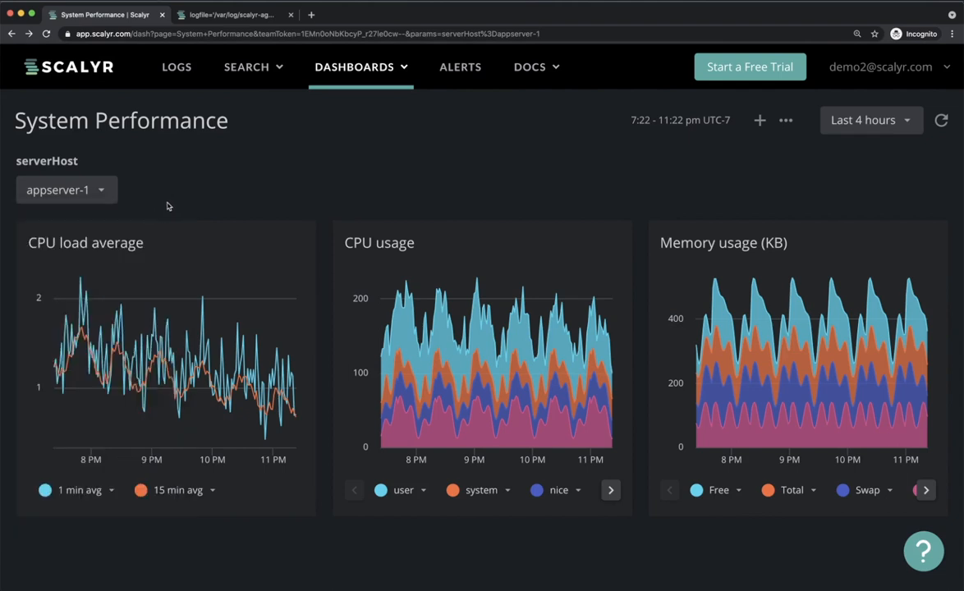
click(95, 189)
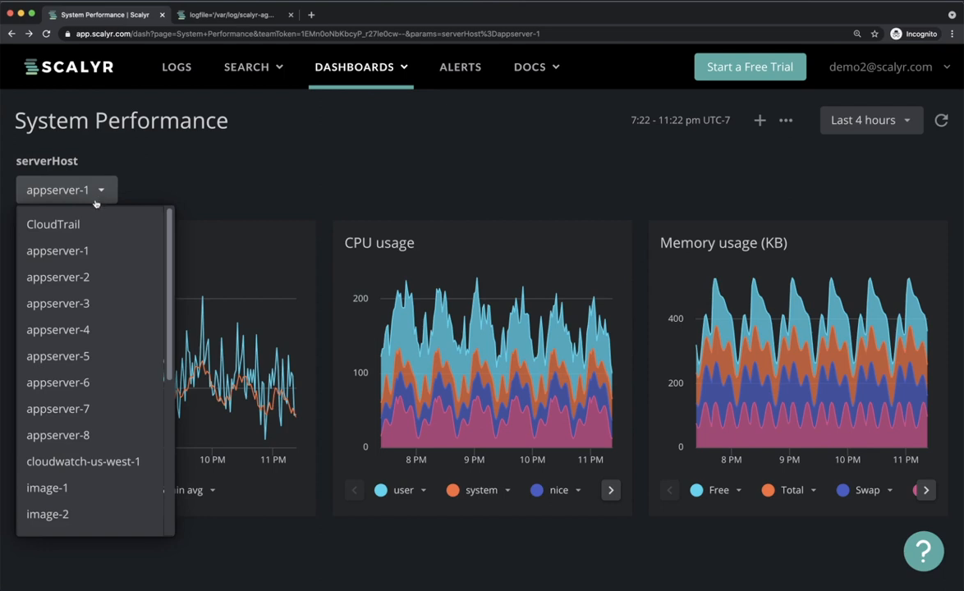
click(82, 225)
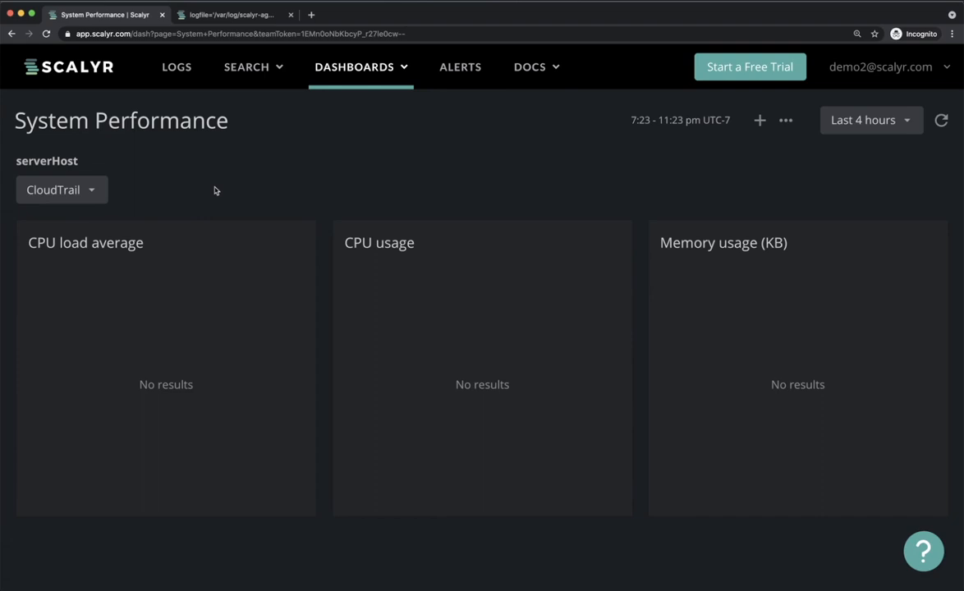
click(786, 120)
Add the linux_system_metrics.log filter and ']' after __serverHosts, save, and view the dashboard.
click(799, 174)
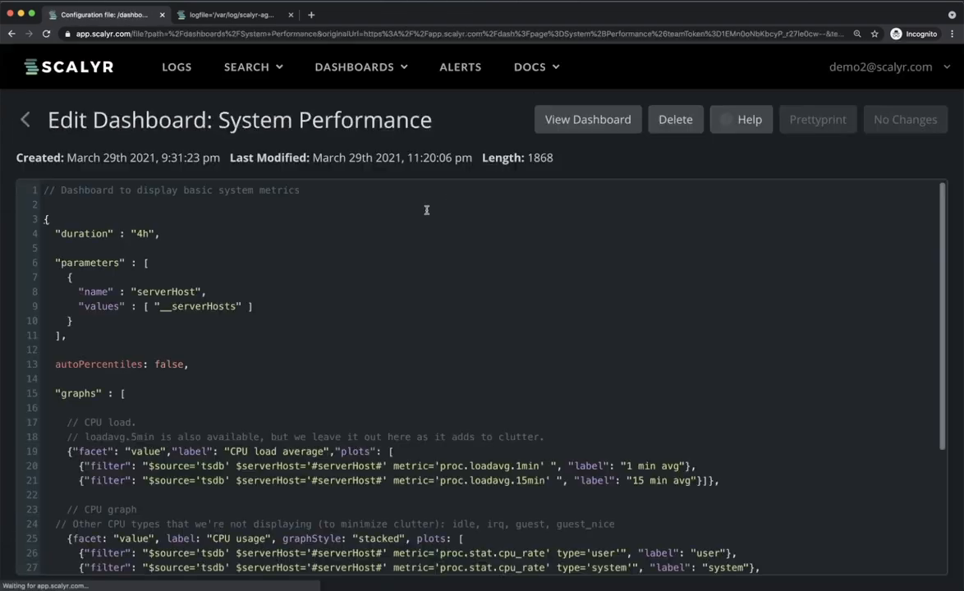
click(236, 306)
text(['log:/var/log/scalyr-agent-2/linux_system_metrics.log'])
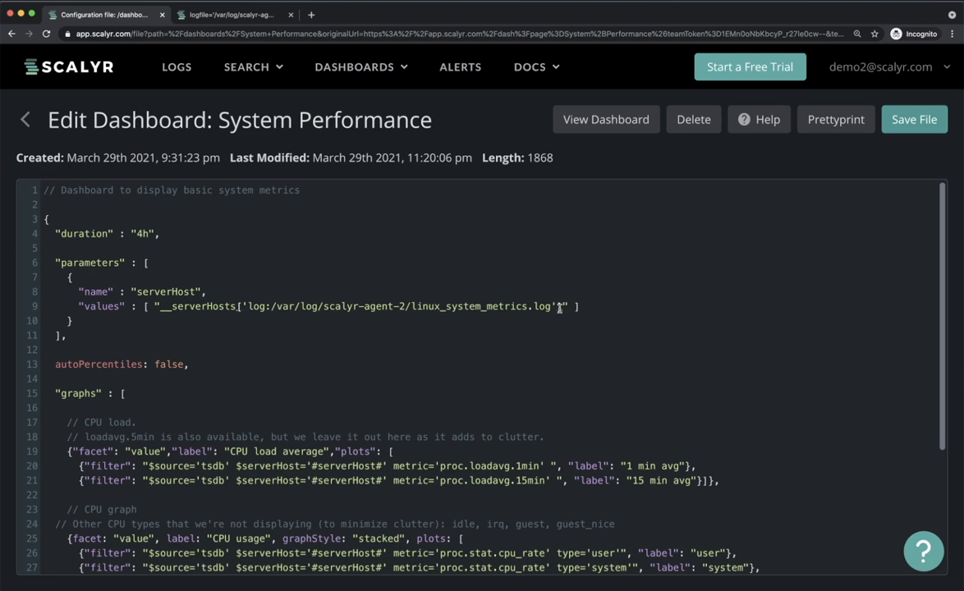
text(])
click(894, 123)
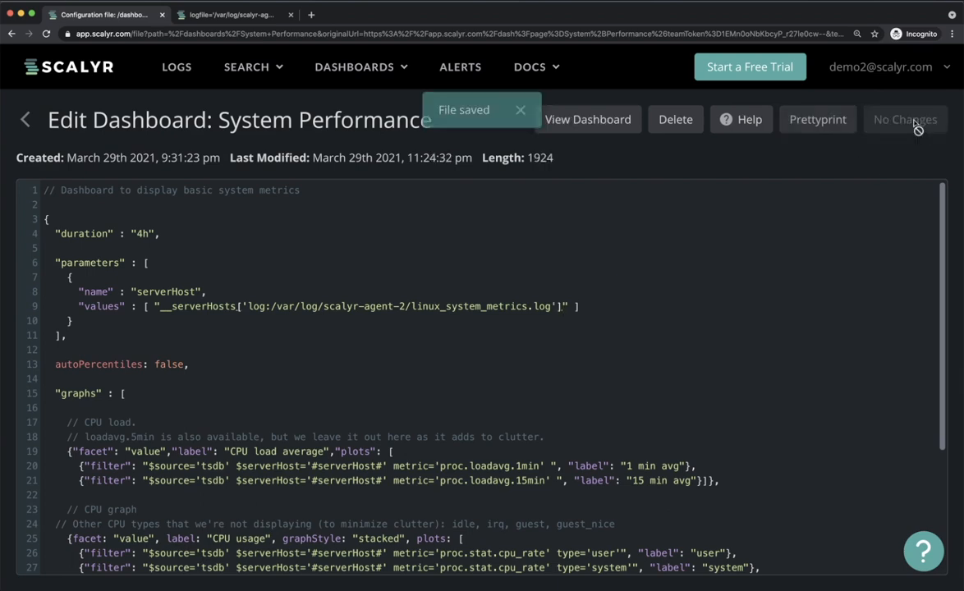
click(566, 119)
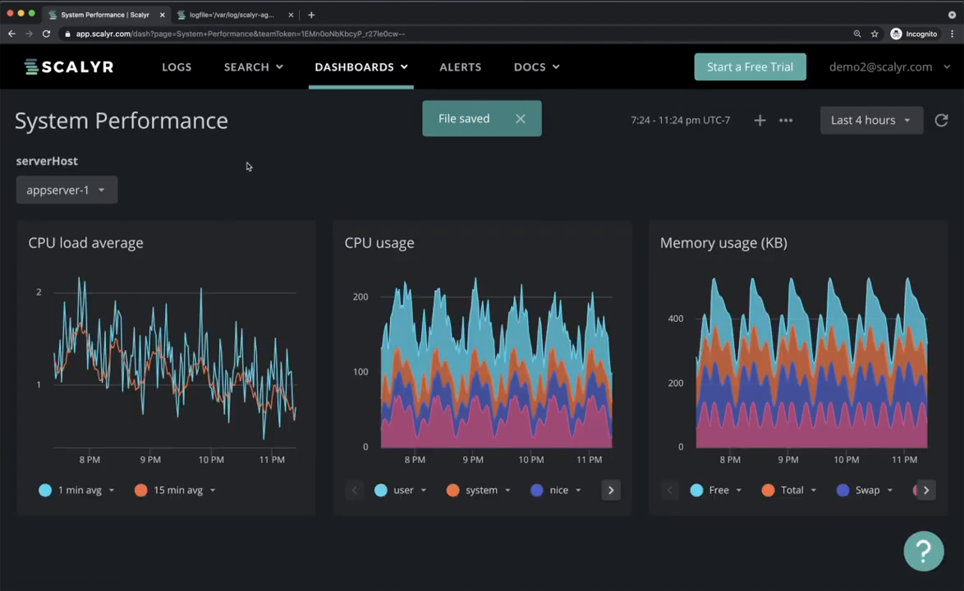
Verify serverHost offers only metric hosts like appserver-1 to 8, image-1 to 3 and mysql-1.
click(107, 187)
scroll(94, 328, down, 5)
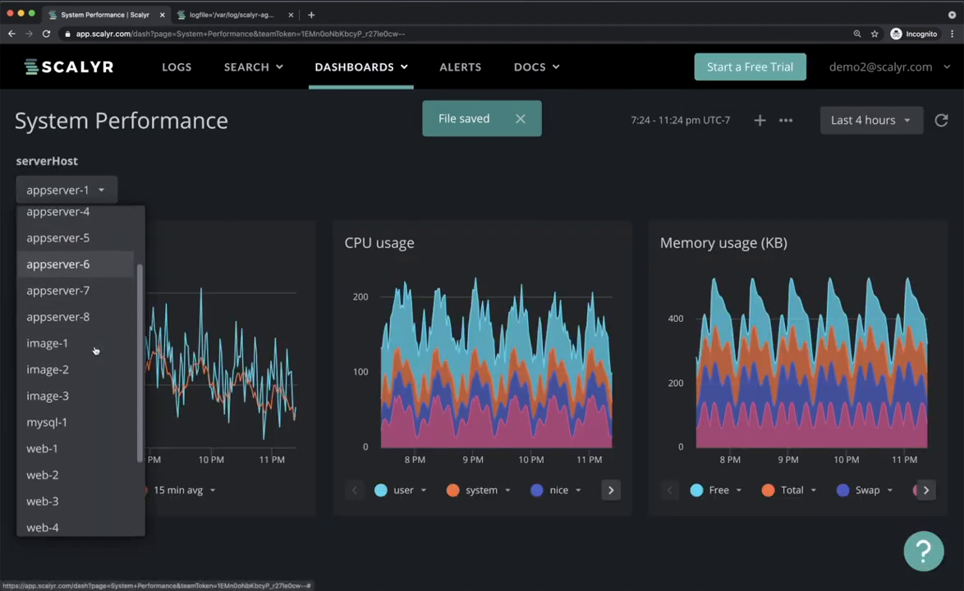
scroll(94, 350, up, 5)
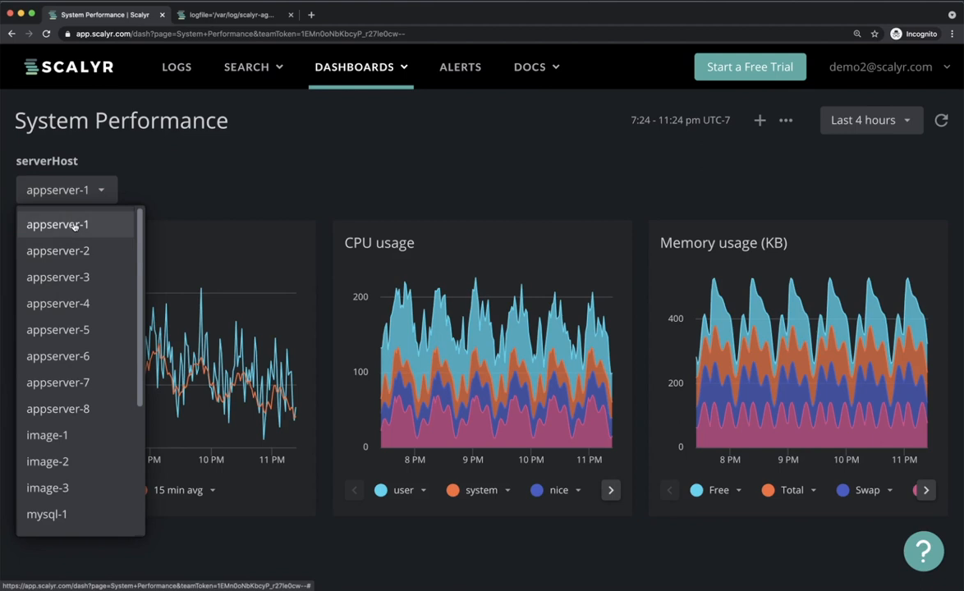
click(75, 225)
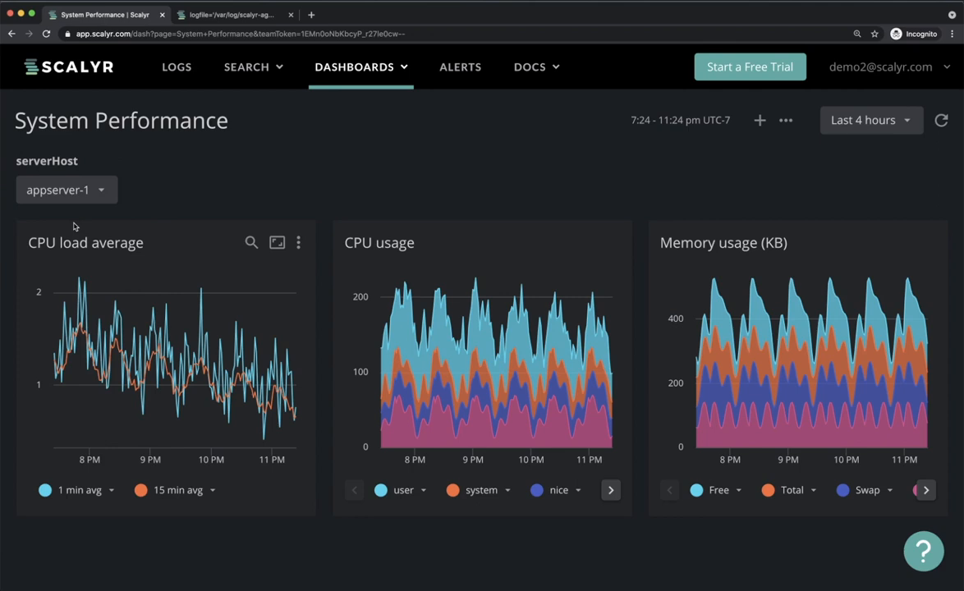
click(87, 190)
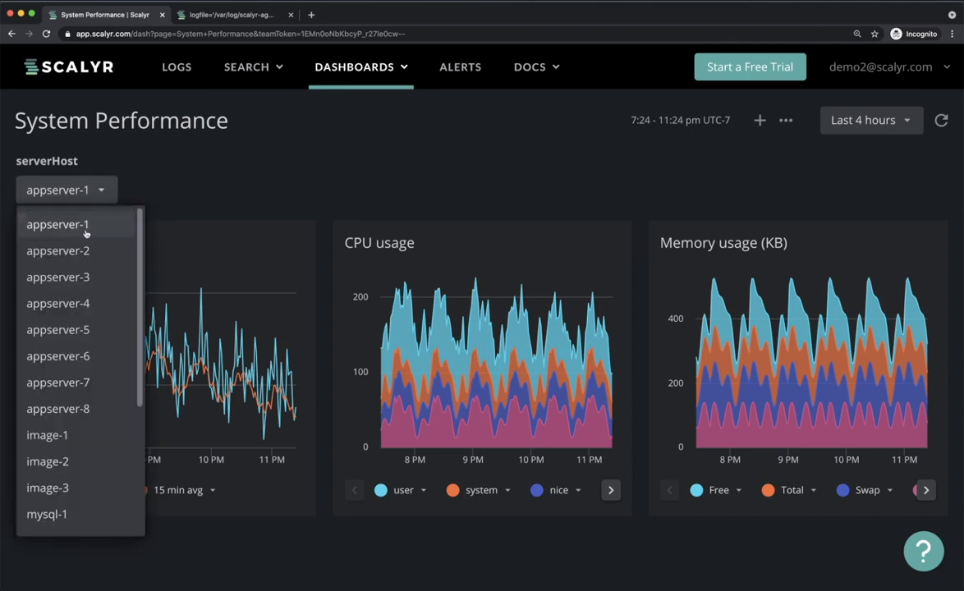
click(179, 194)
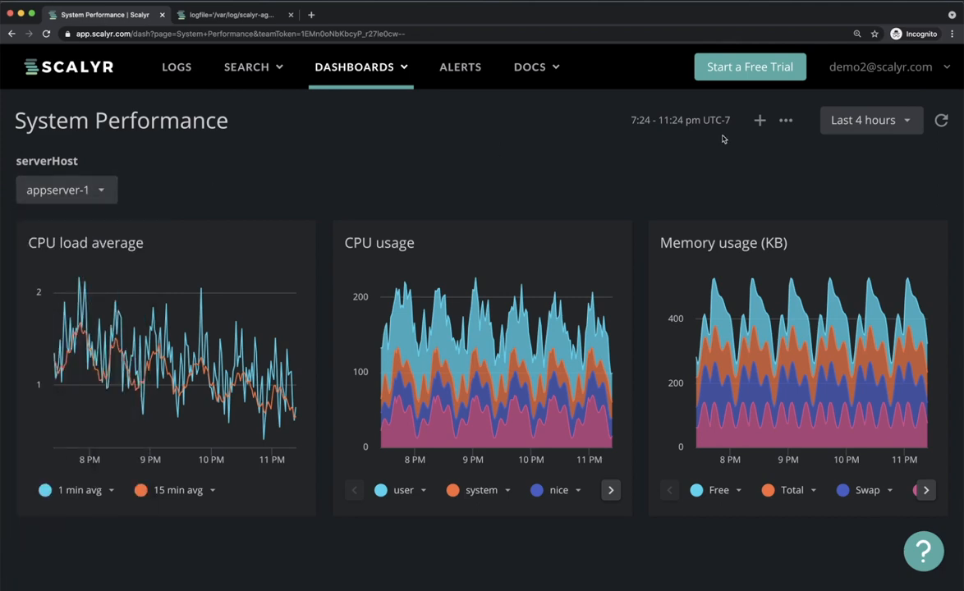
click(785, 120)
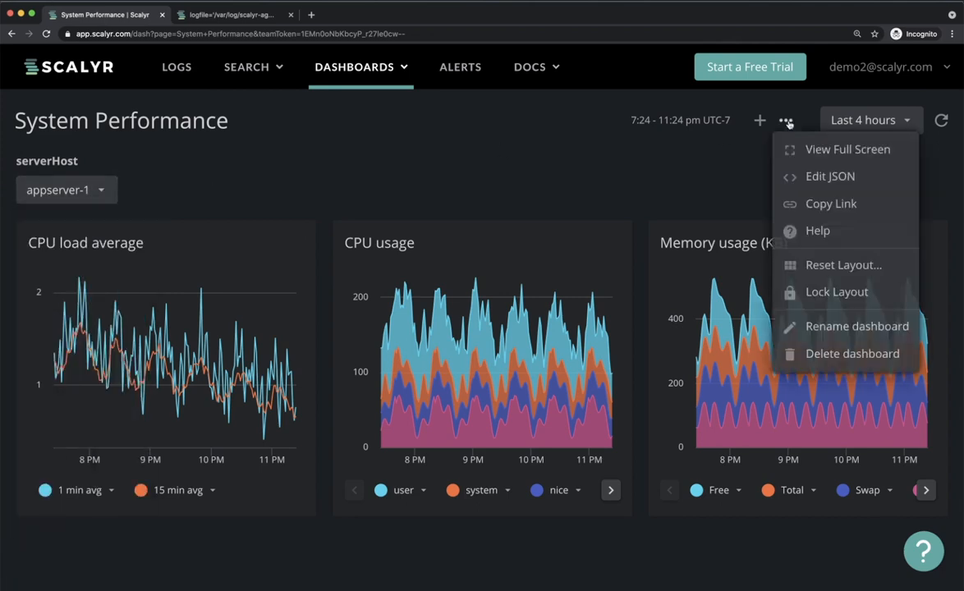
Insert {"label": "Average (all servers)", "value": "*"} first in serverHost values, save, and view.
click(795, 176)
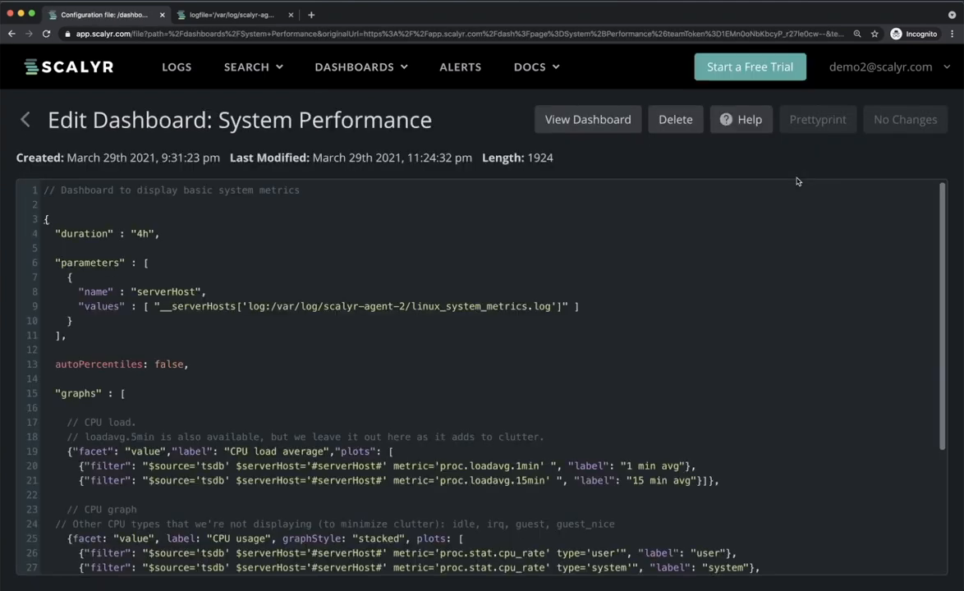
click(150, 307)
text({"label": "Average (all servers)", "value": "*"},)
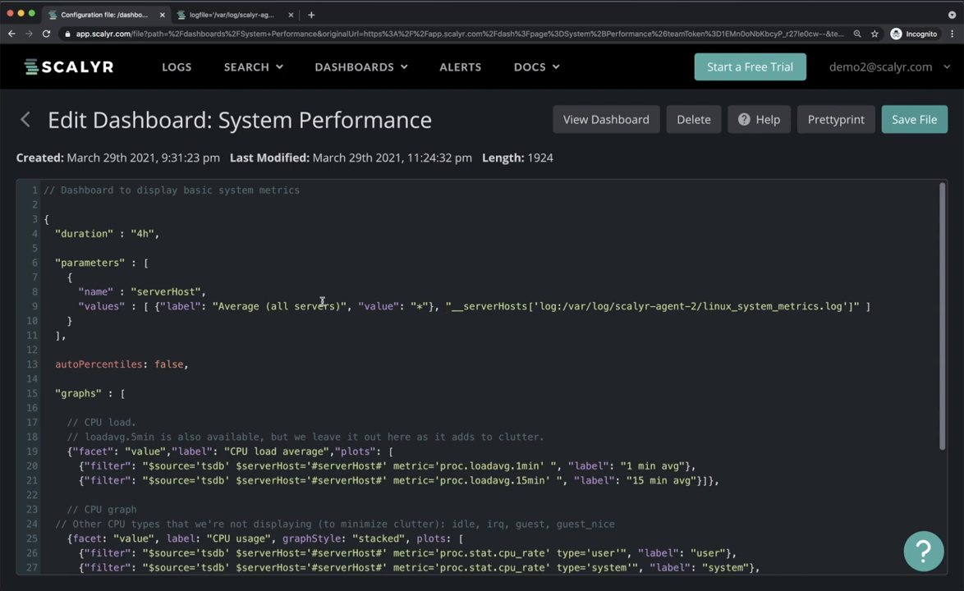
click(911, 119)
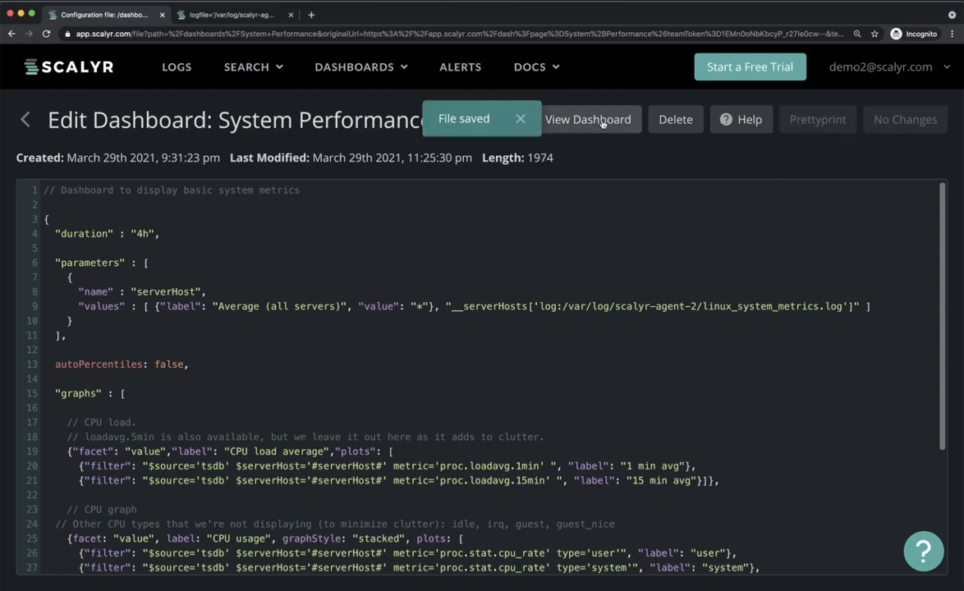
click(603, 121)
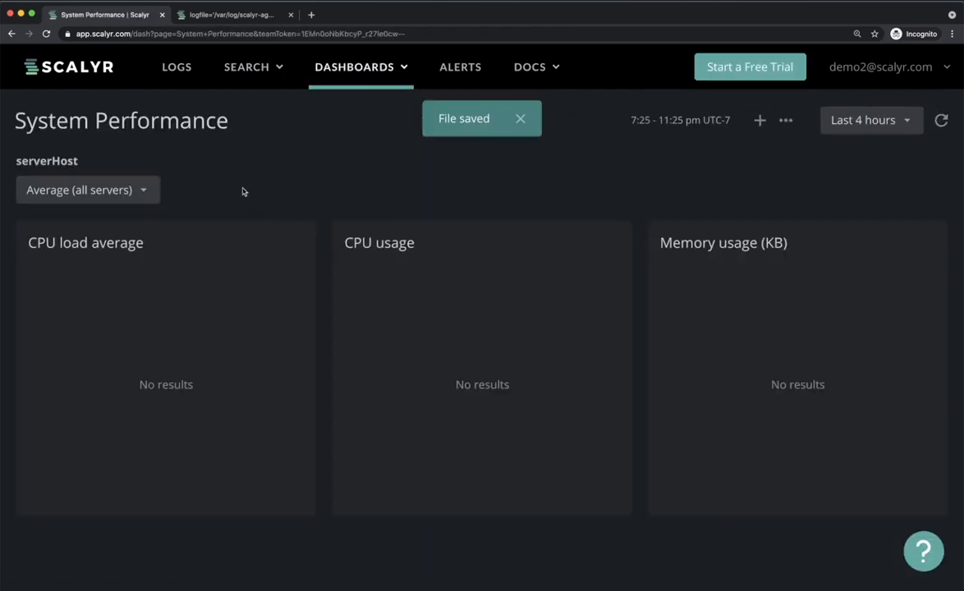
Remove the single quotes around '#serverHost#' in the line 20 filter.
click(787, 121)
click(795, 174)
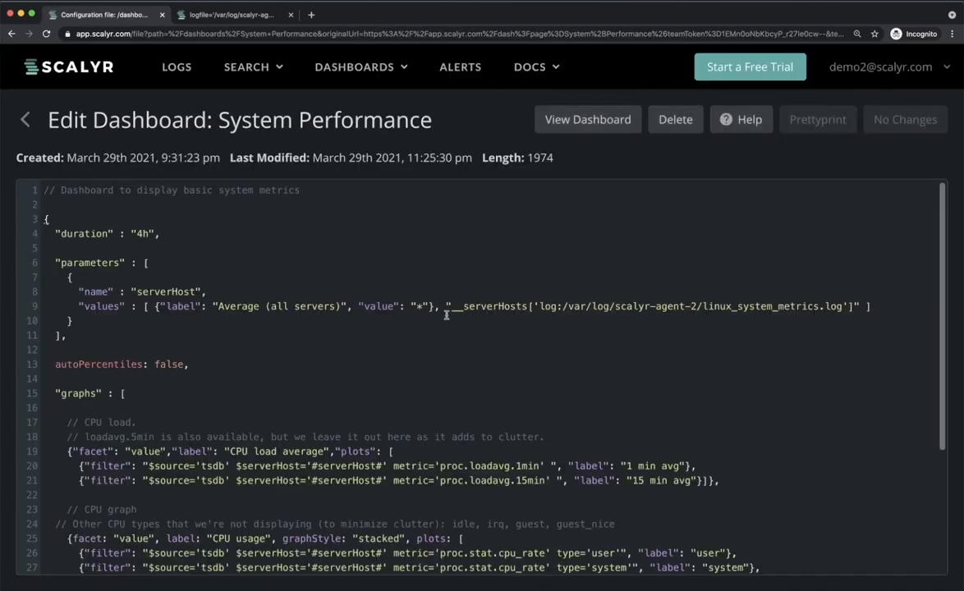
drag(237, 465, 386, 465)
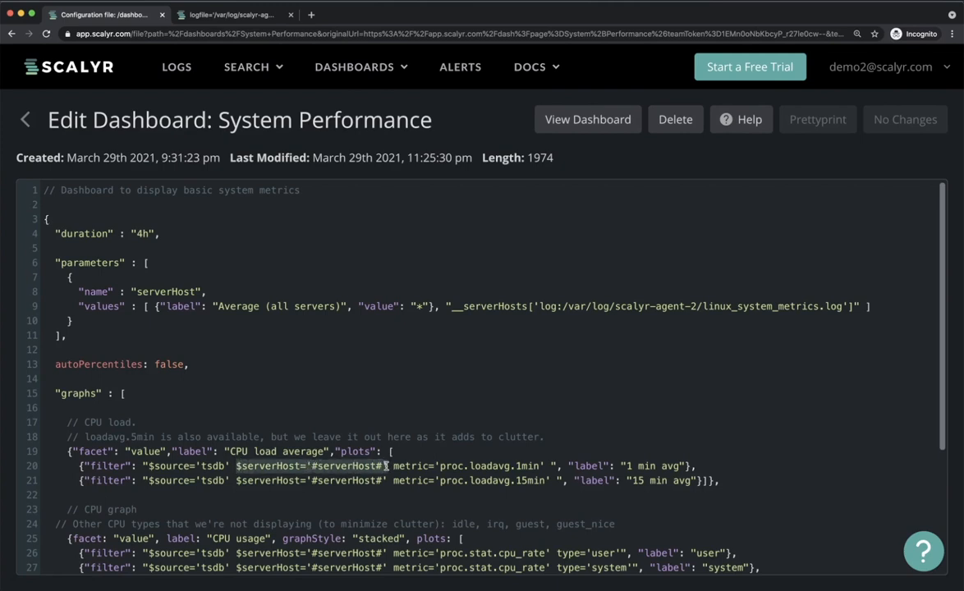
click(388, 466)
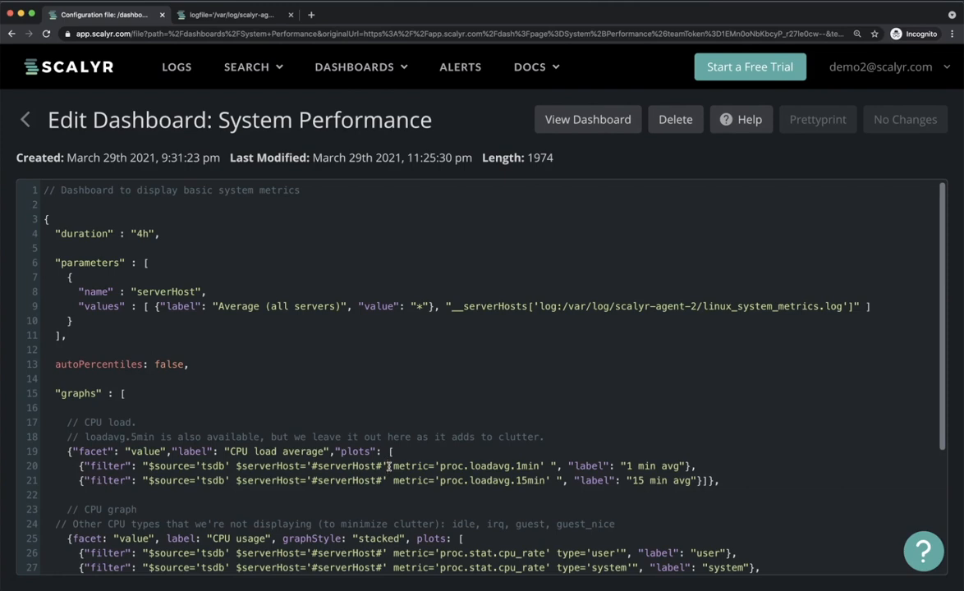
click(306, 466)
key(BackSpace)
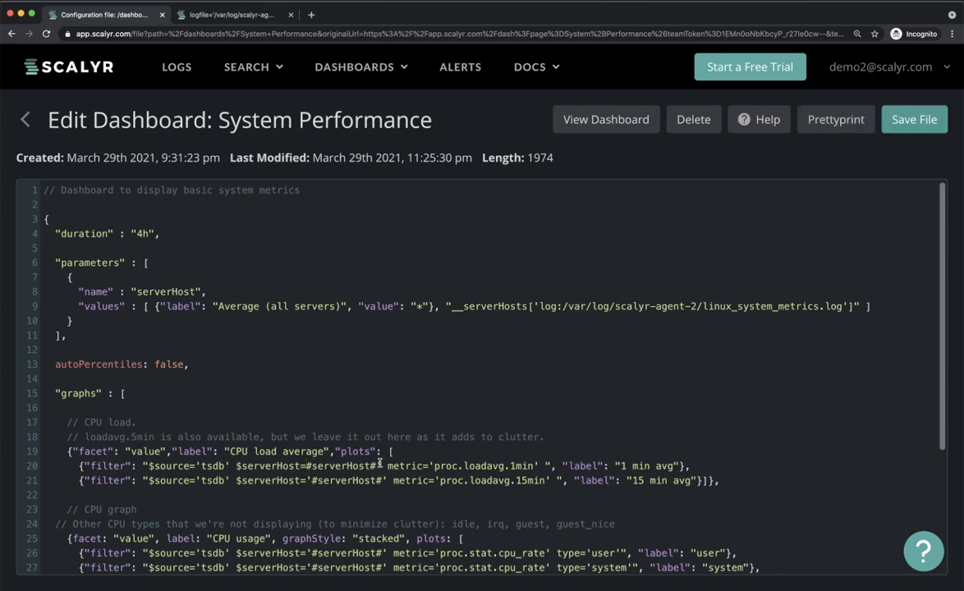
click(383, 466)
key(BackSpace)
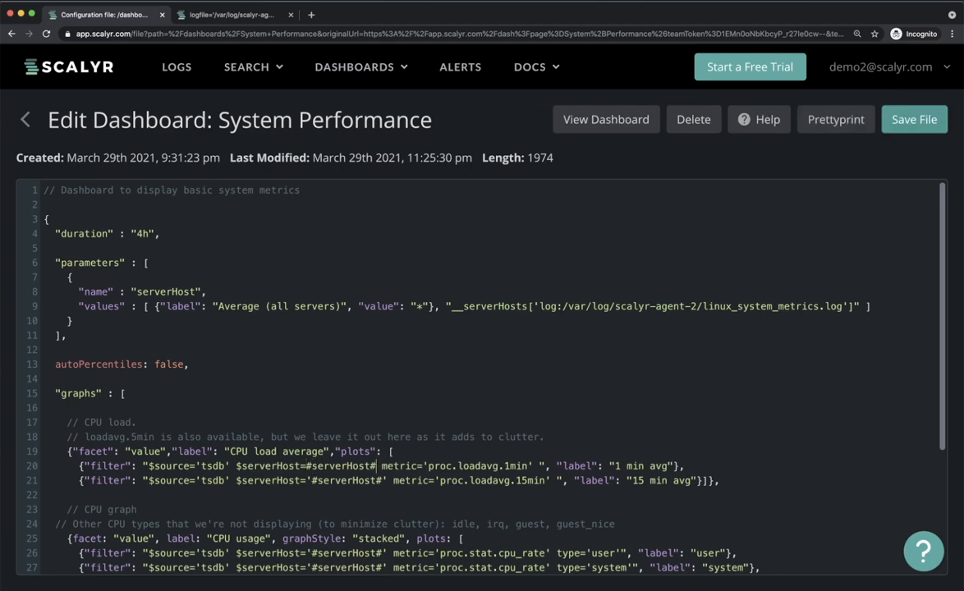
Remove the quotes around '#serverHost#' on line 21 and save the definition.
click(308, 480)
key(BackSpace)
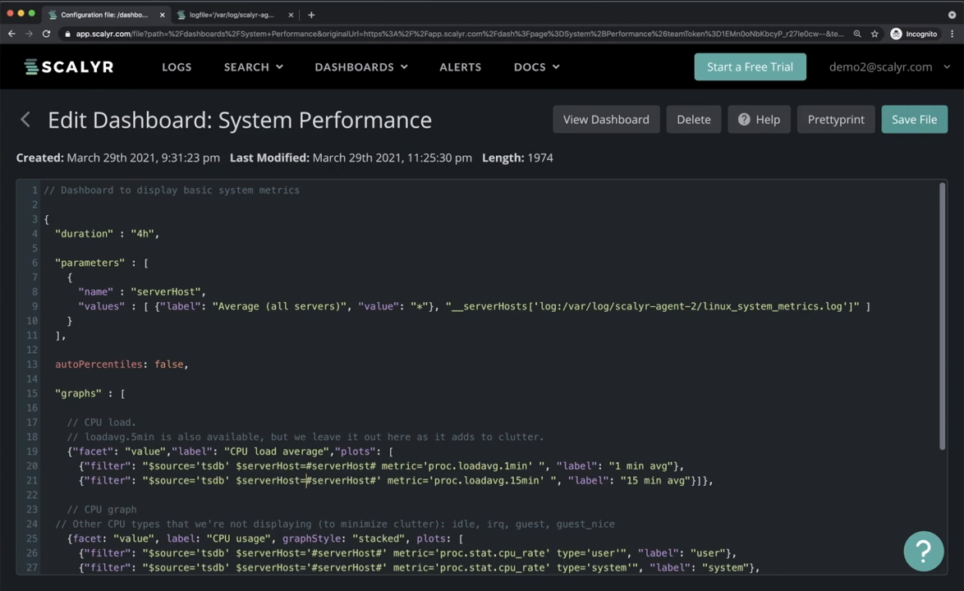
click(383, 480)
key(BackSpace)
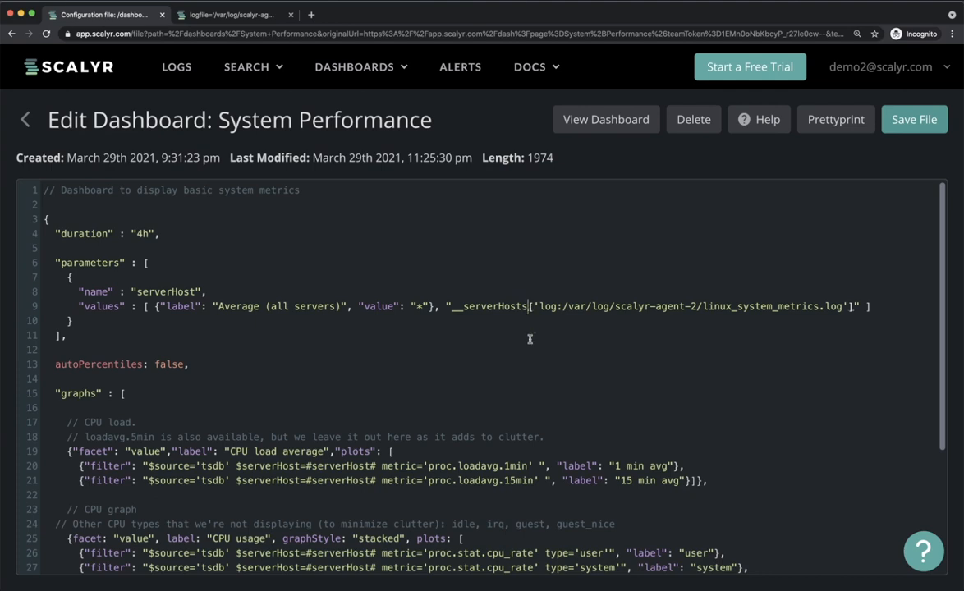
text(0)
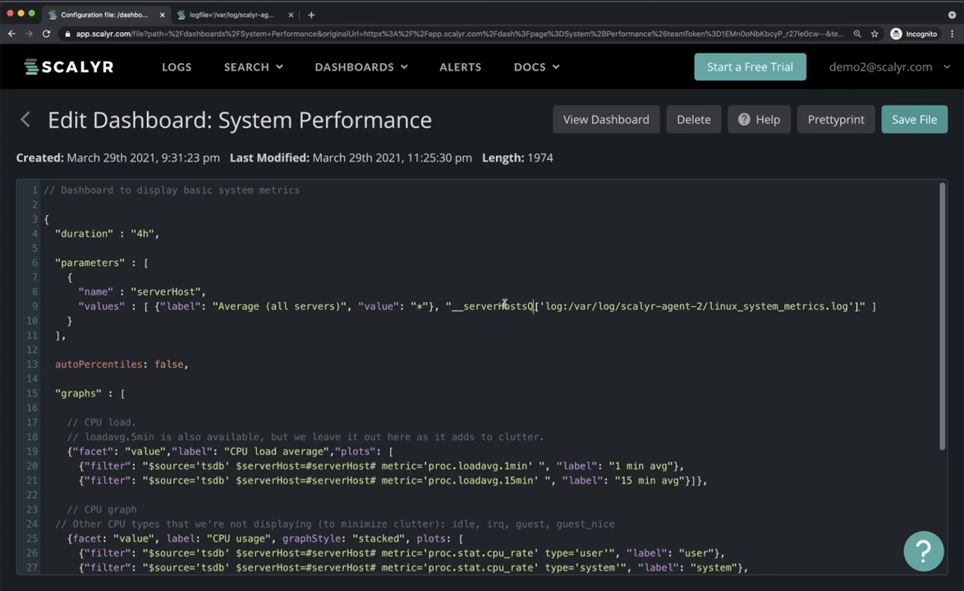
click(926, 119)
View the Average (all servers) charts, then switch serverHost to appserver-1.
click(588, 120)
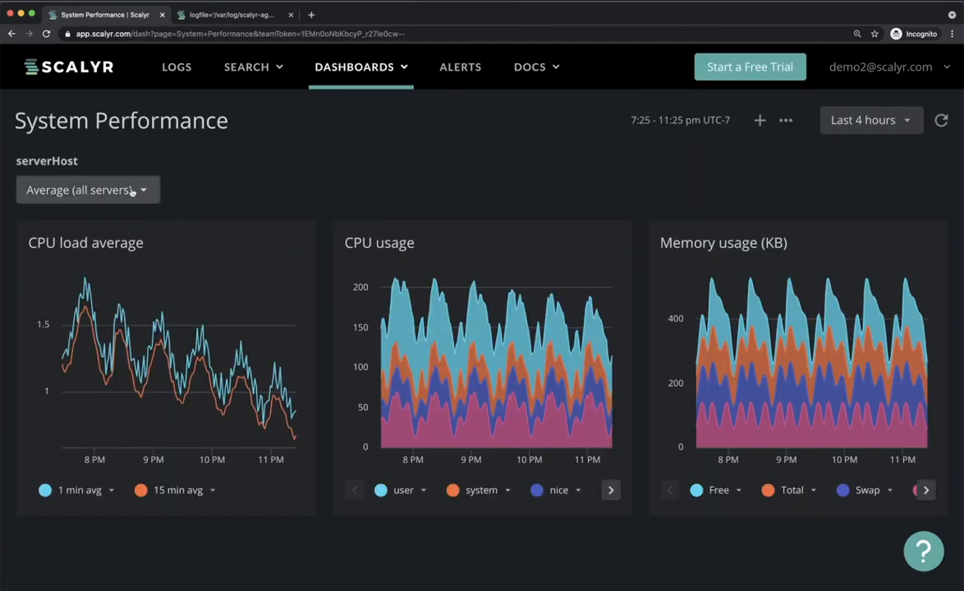
click(127, 191)
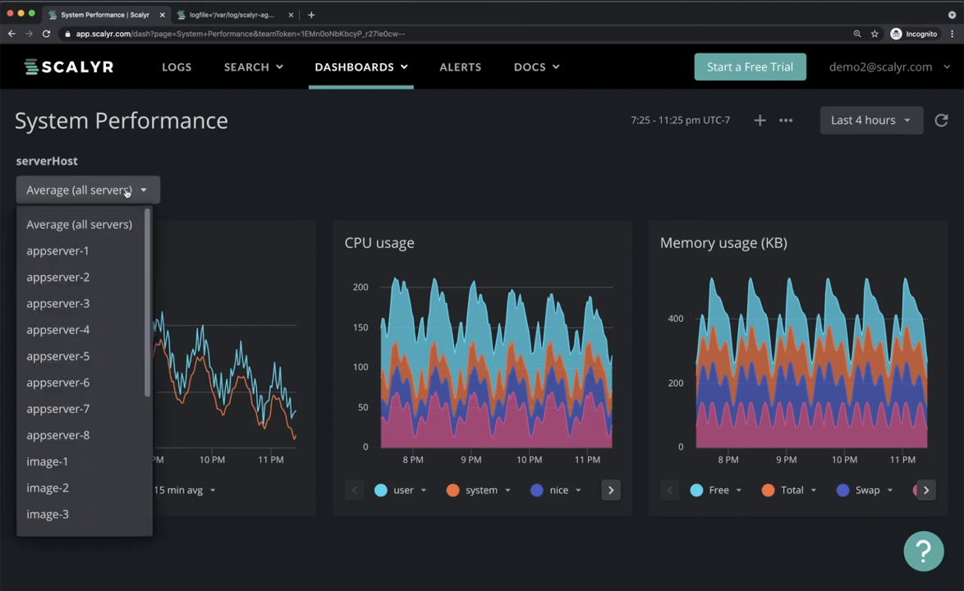
click(74, 252)
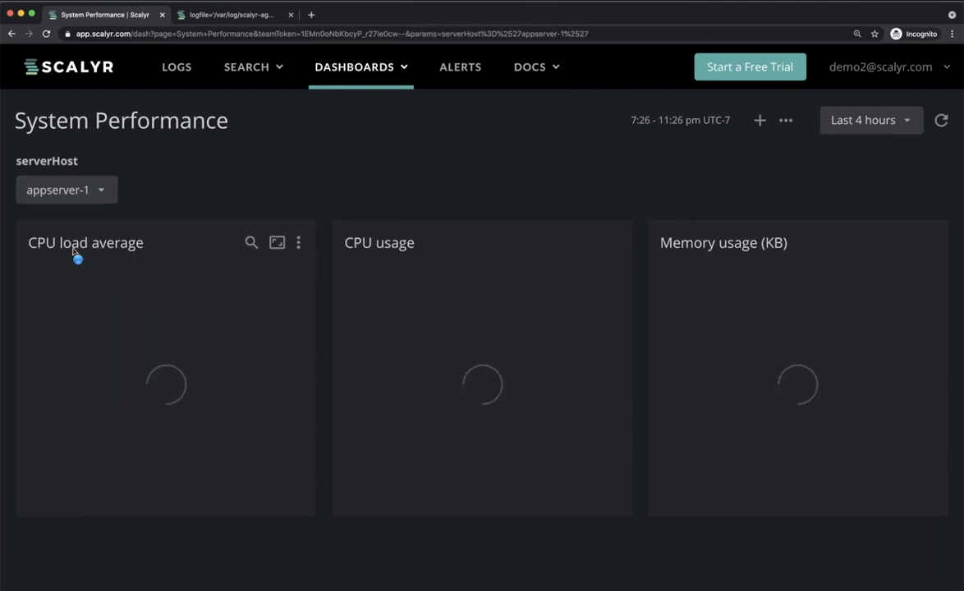